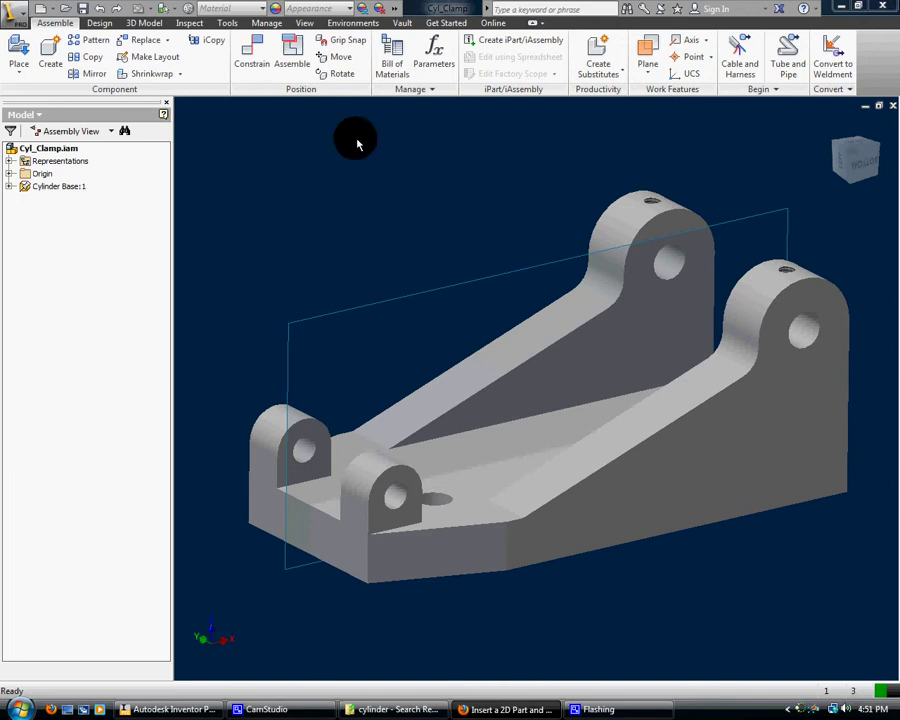
Choose the Clamp Sketch file from Place Component and load it for placement.
{"action": "left_click", "coordinate": [19, 60]}
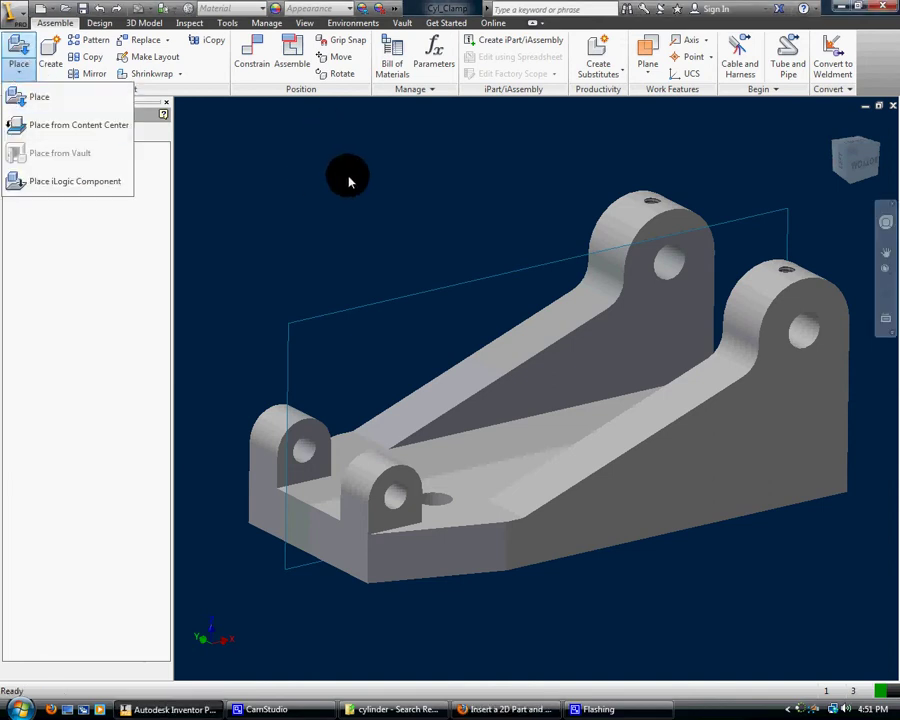
{"action": "left_click", "coordinate": [18, 96]}
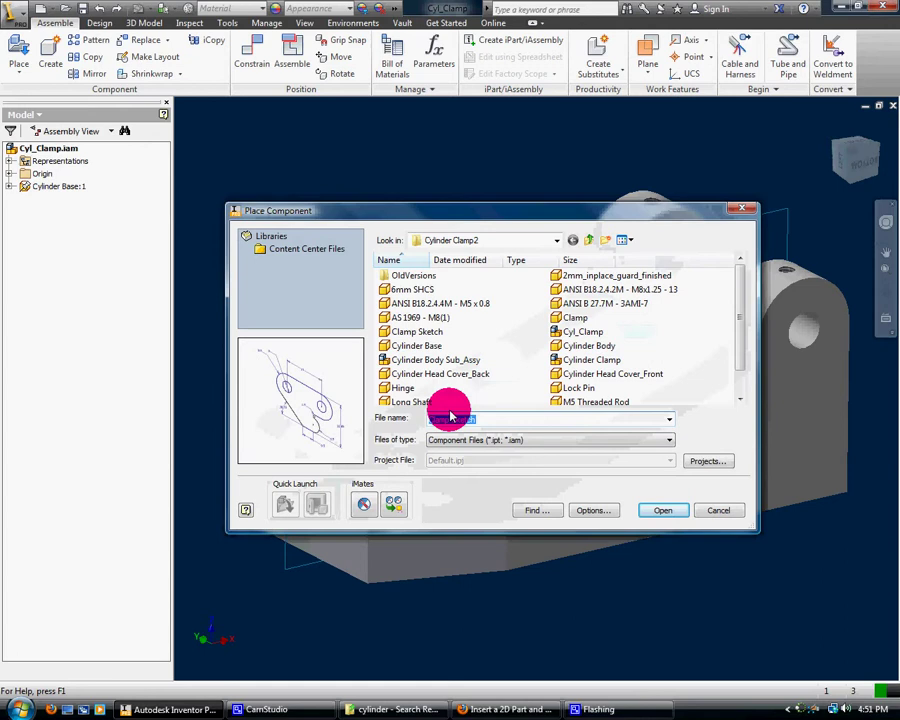
{"action": "left_click", "coordinate": [426, 331]}
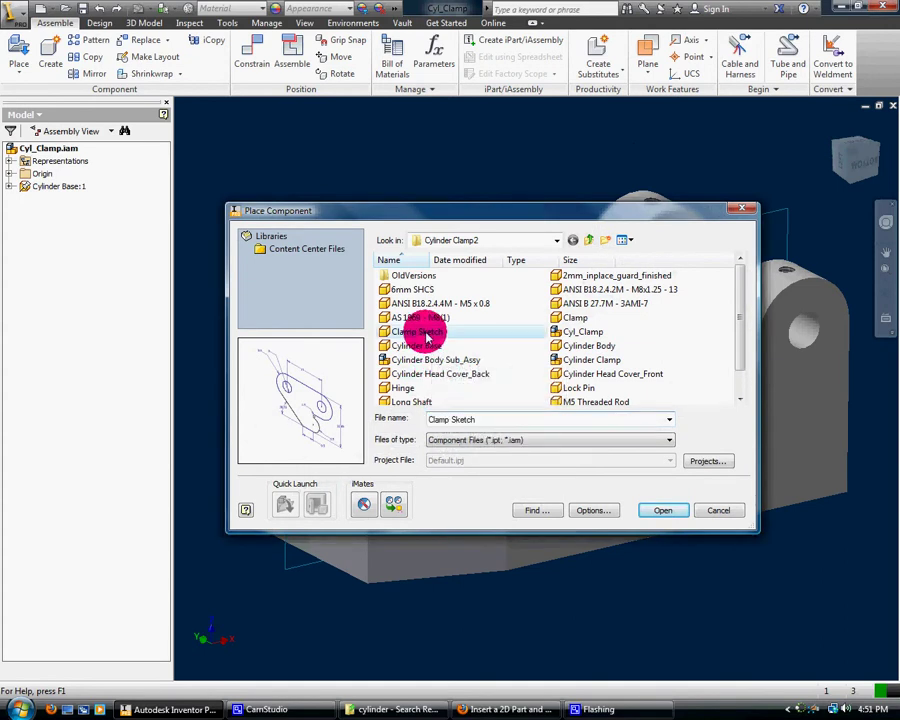
{"action": "left_click", "coordinate": [674, 513]}
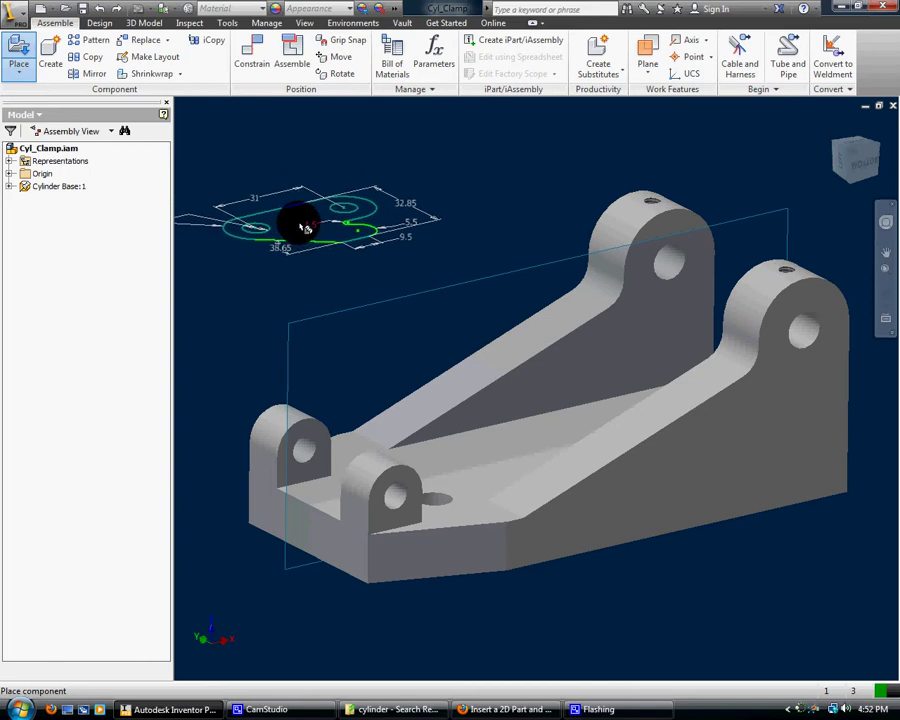
Drop one Clamp Sketch instance, constrain its sketch geometry to the lower clevis hole, and finish placement.
{"action": "left_click", "coordinate": [269, 246]}
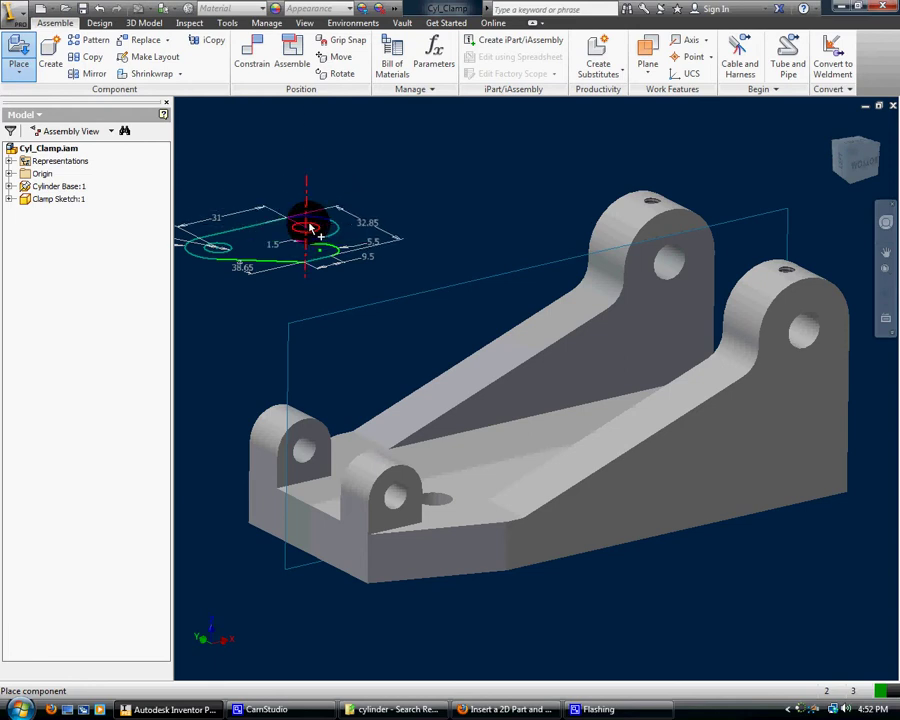
{"action": "key", "text": "c"}
{"action": "left_click", "coordinate": [310, 228]}
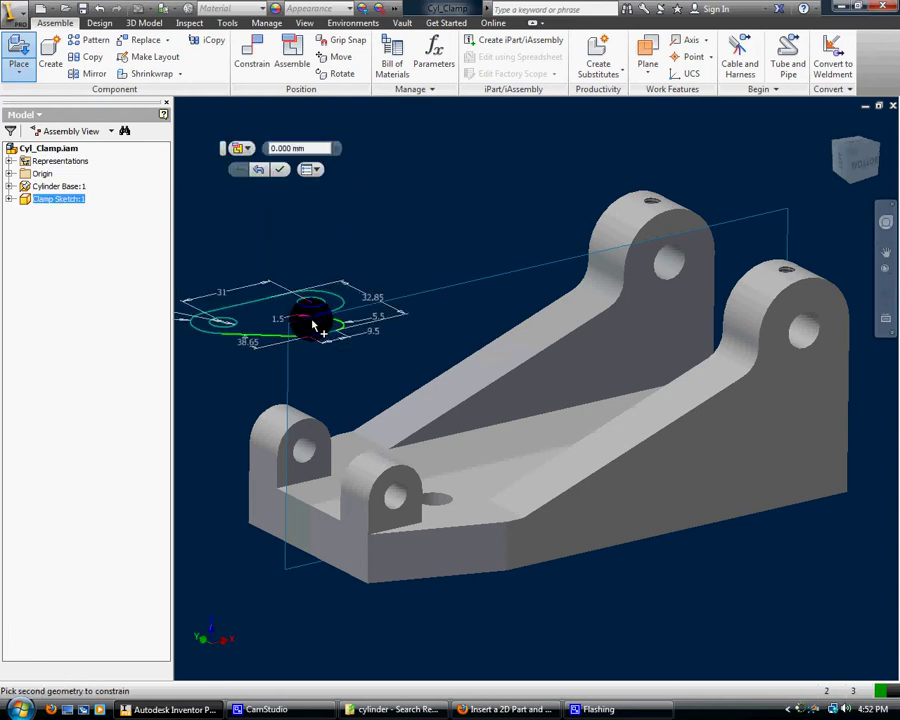
{"action": "left_click", "coordinate": [400, 500]}
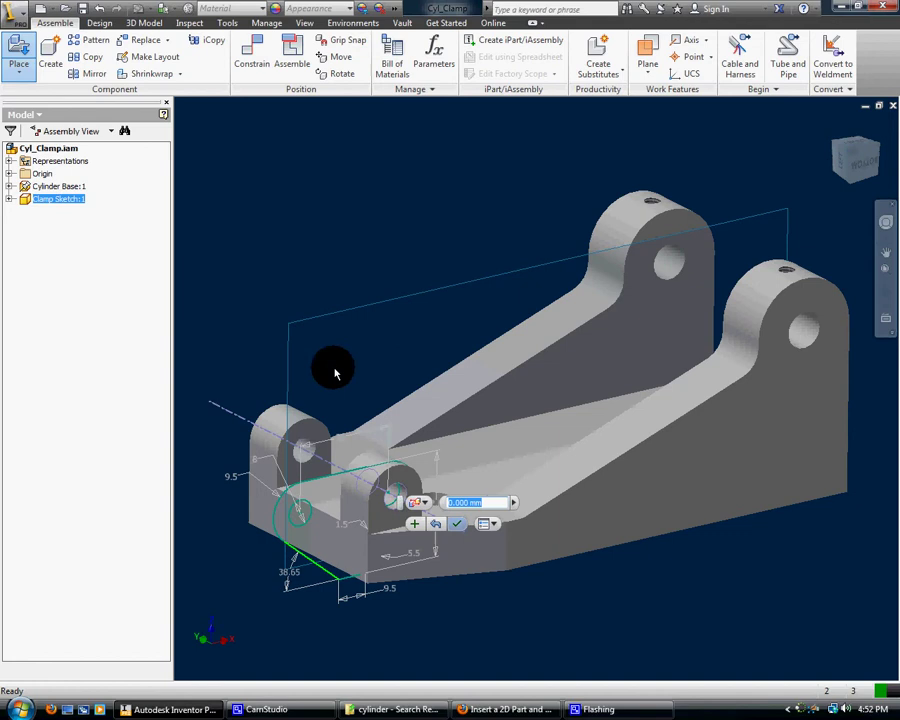
{"action": "left_click", "coordinate": [456, 523]}
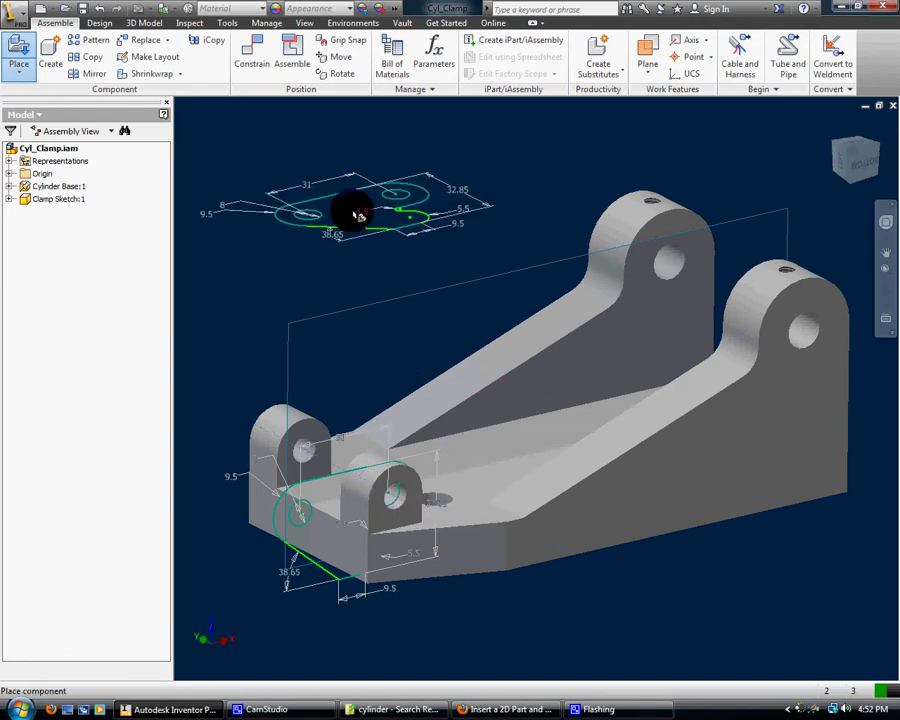
{"action": "right_click", "coordinate": [357, 215]}
{"action": "left_click", "coordinate": [410, 210]}
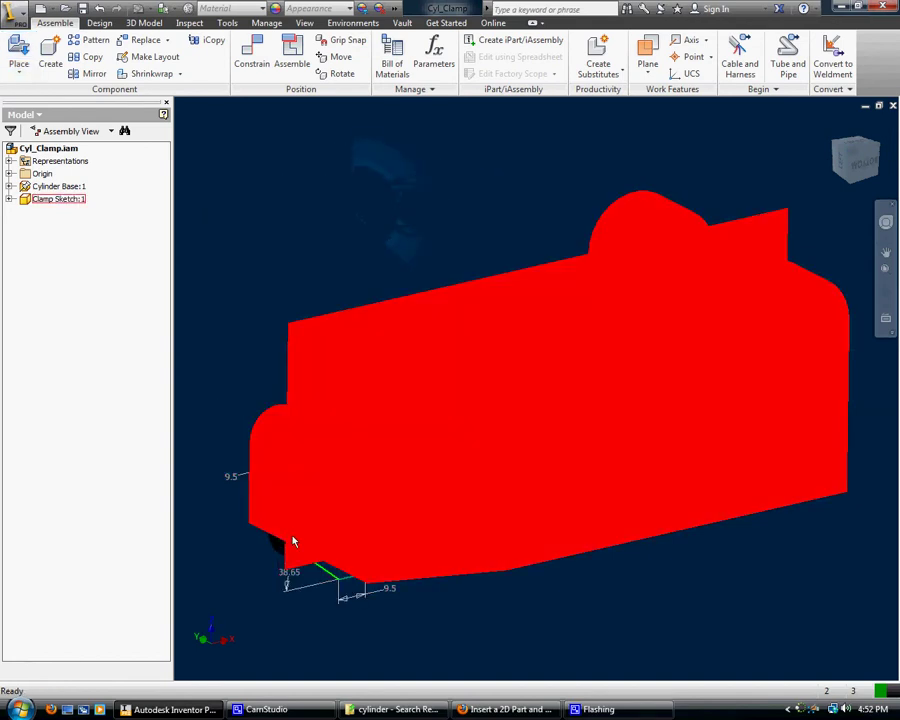
{"action": "left_click", "coordinate": [310, 570]}
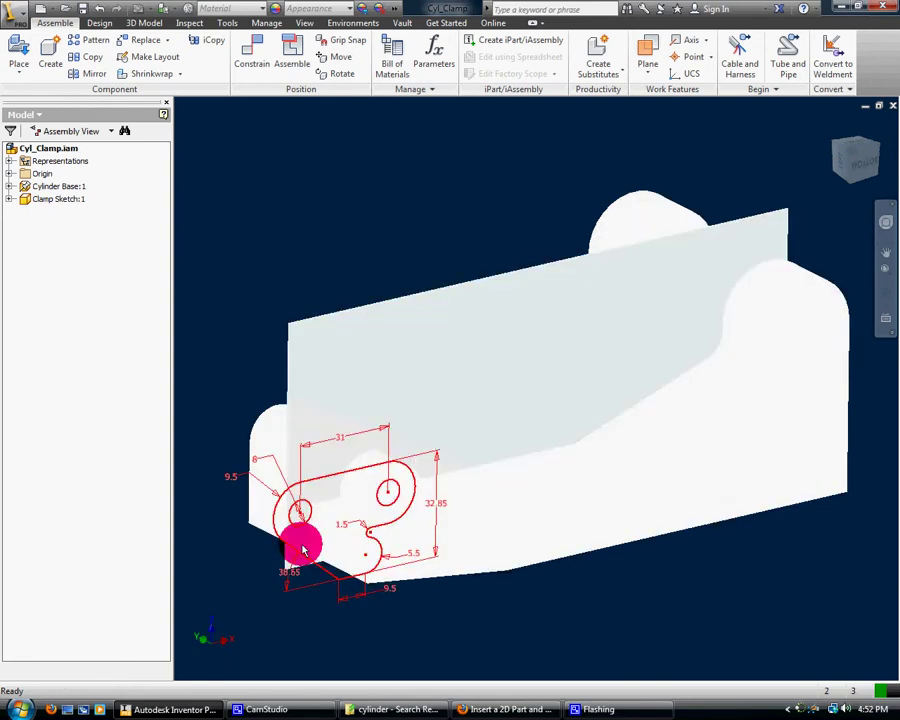
{"action": "mouse_move", "coordinate": [310, 566]}
{"action": "left_mouse_down"}
{"action": "mouse_move", "coordinate": [290, 545]}
{"action": "mouse_move", "coordinate": [321, 573]}
{"action": "mouse_move", "coordinate": [318, 558]}
{"action": "mouse_move", "coordinate": [322, 572]}
{"action": "mouse_move", "coordinate": [287, 538]}
{"action": "mouse_move", "coordinate": [366, 388]}
{"action": "mouse_move", "coordinate": [386, 372]}
{"action": "mouse_move", "coordinate": [328, 414]}
{"action": "mouse_move", "coordinate": [284, 472]}
{"action": "mouse_move", "coordinate": [262, 544]}
{"action": "mouse_move", "coordinate": [266, 561]}
{"action": "mouse_move", "coordinate": [290, 460]}
{"action": "left_mouse_up"}
{"action": "left_click", "coordinate": [450, 158]}
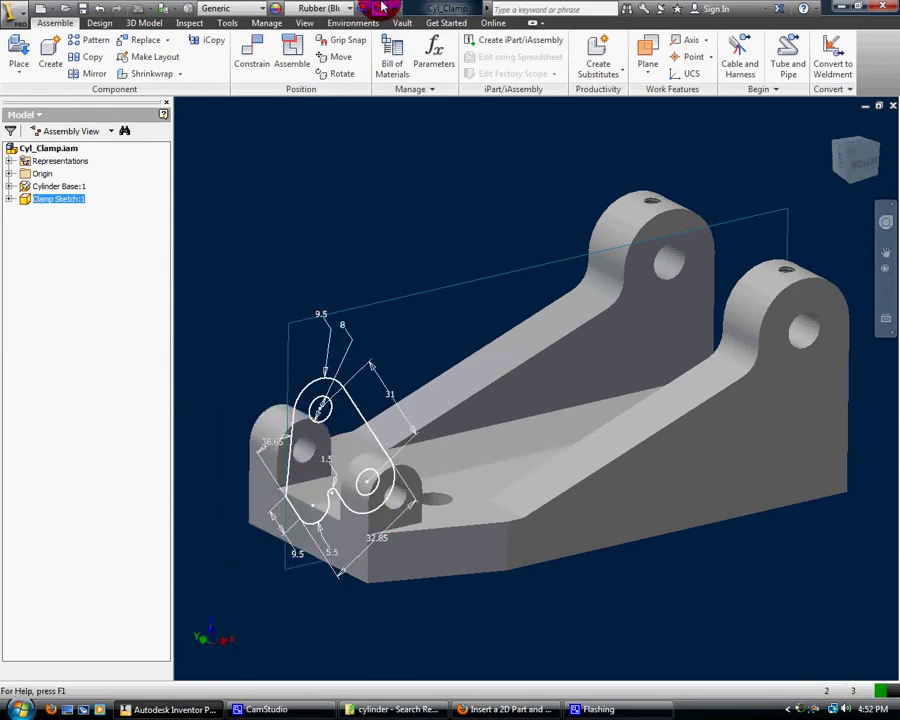
{"action": "left_click", "coordinate": [98, 10]}
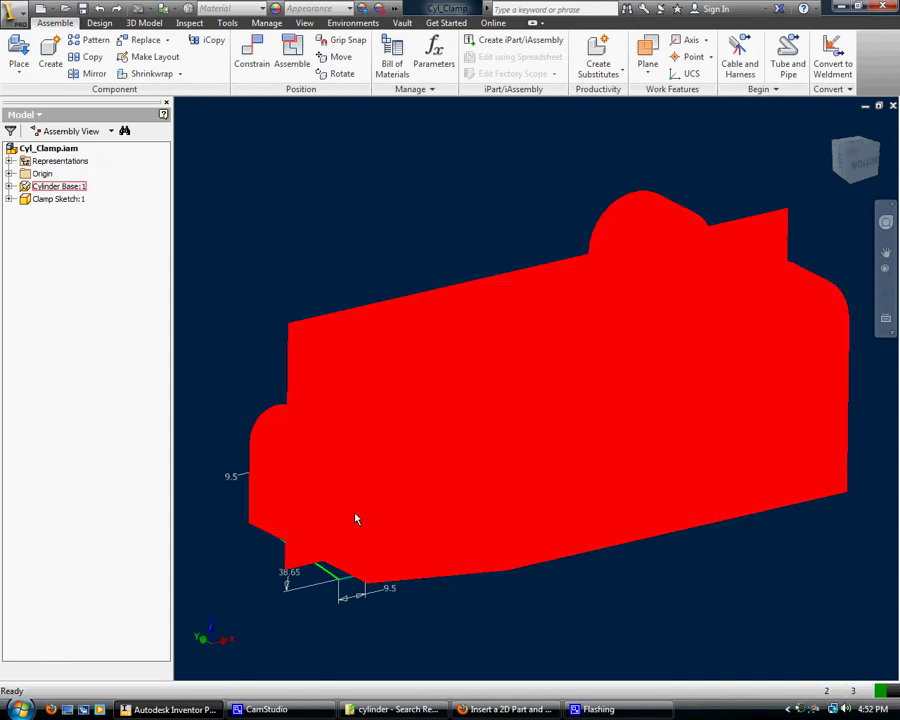
Mate the XY Plane under Clamp Sketch:1 > Origin to a Cylinder Base face.
{"action": "left_click", "coordinate": [9, 199]}
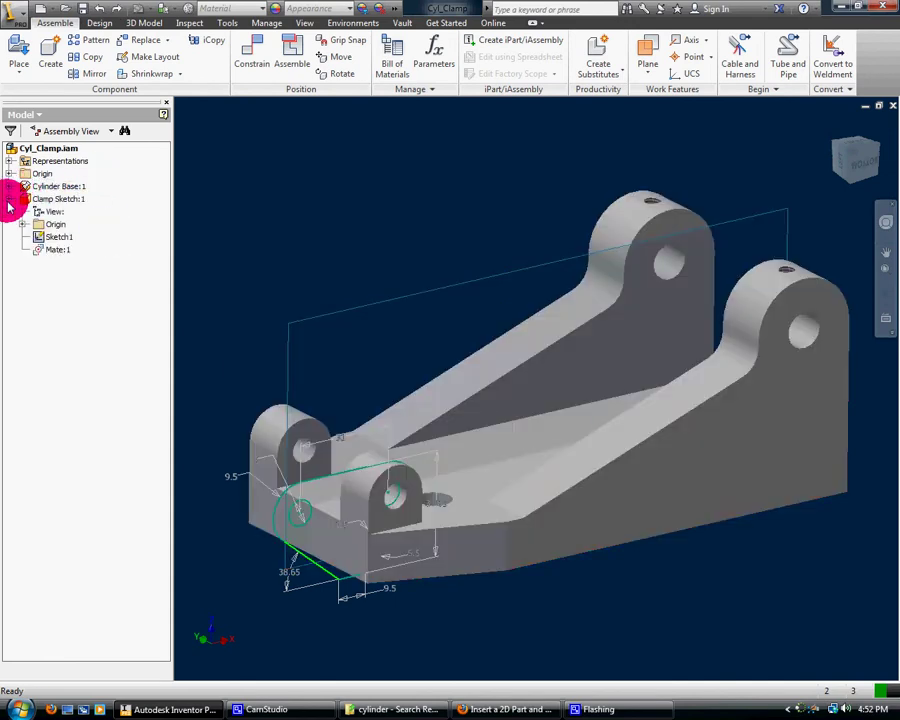
{"action": "left_click", "coordinate": [24, 224]}
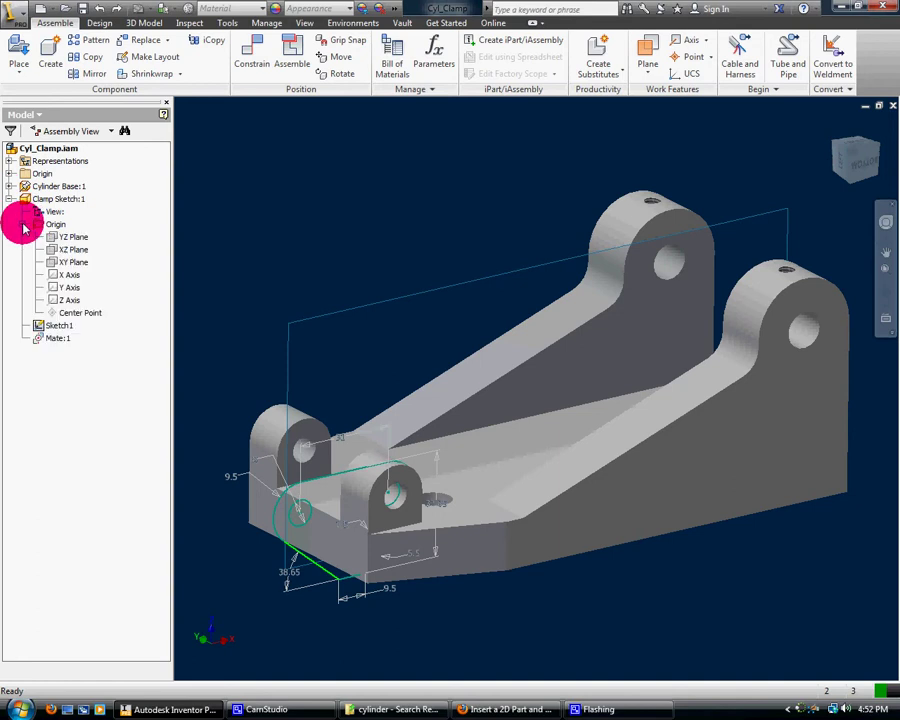
{"action": "left_click", "coordinate": [57, 262]}
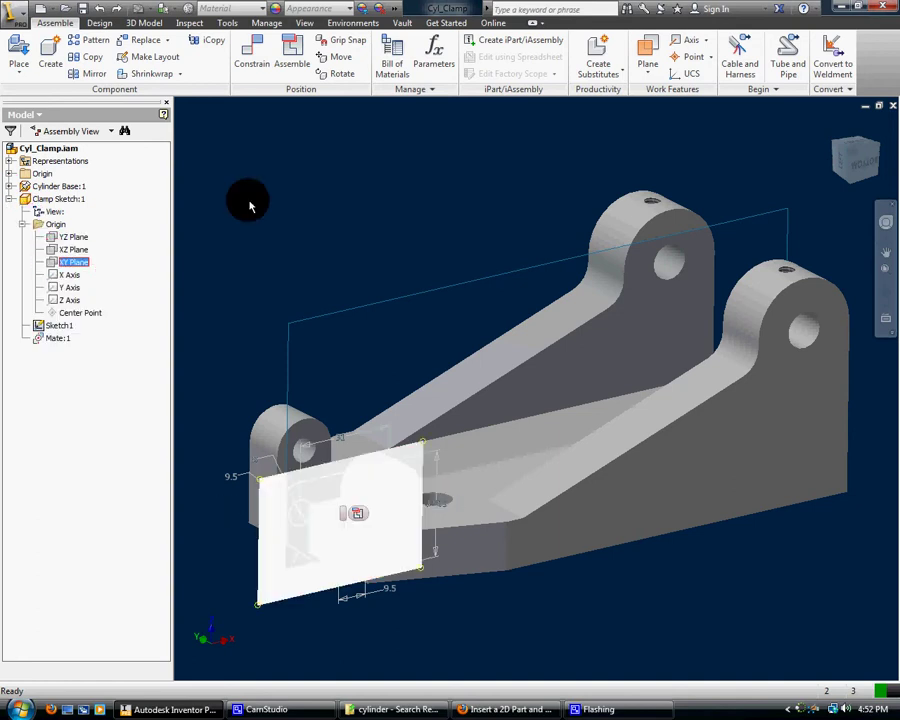
{"action": "left_click", "coordinate": [265, 67]}
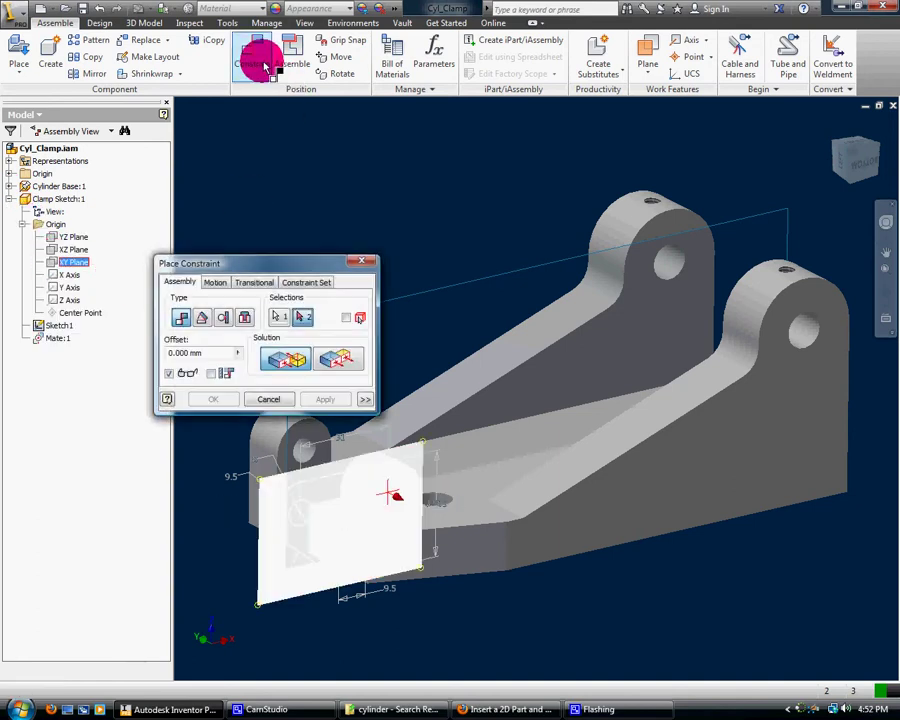
{"action": "left_click", "coordinate": [425, 300]}
{"action": "left_click", "coordinate": [322, 400]}
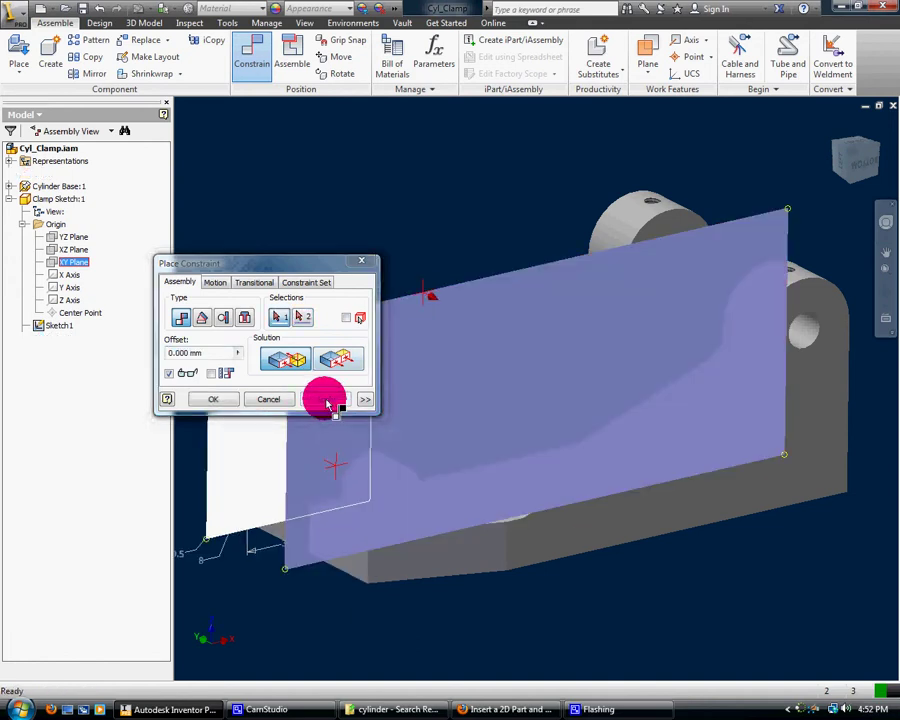
{"action": "left_click", "coordinate": [362, 260]}
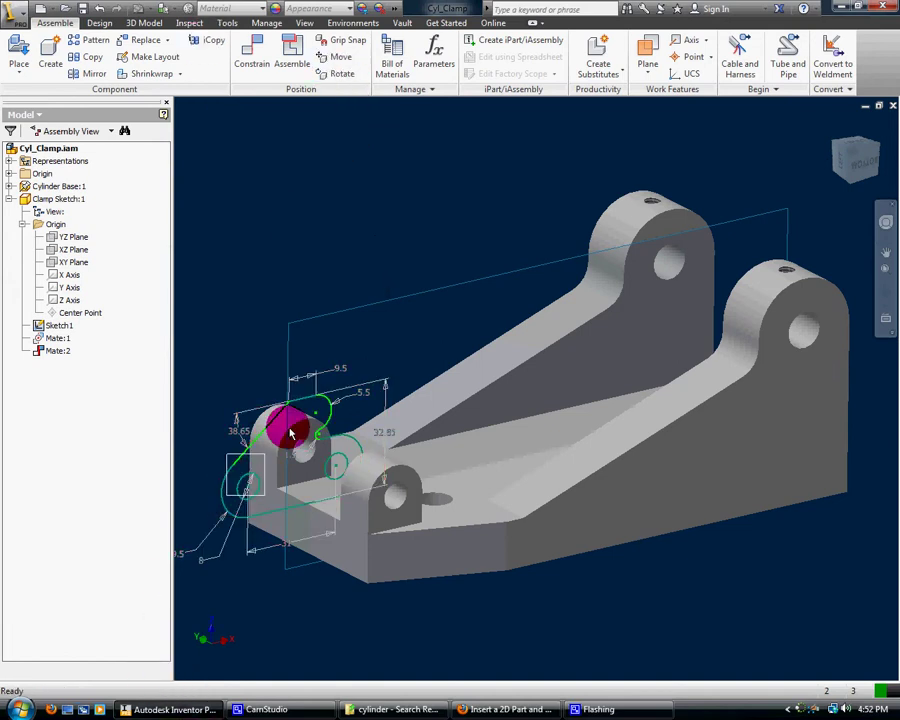
Drag the Clamp Sketch over the part, then undo twice to remove Mate:2.
{"action": "mouse_move", "coordinate": [237, 468]}
{"action": "left_mouse_down"}
{"action": "mouse_move", "coordinate": [251, 446]}
{"action": "mouse_move", "coordinate": [447, 376]}
{"action": "mouse_move", "coordinate": [325, 364]}
{"action": "mouse_move", "coordinate": [169, 475]}
{"action": "mouse_move", "coordinate": [299, 318]}
{"action": "mouse_move", "coordinate": [398, 265]}
{"action": "mouse_move", "coordinate": [267, 316]}
{"action": "mouse_move", "coordinate": [392, 273]}
{"action": "mouse_move", "coordinate": [328, 304]}
{"action": "left_mouse_up"}
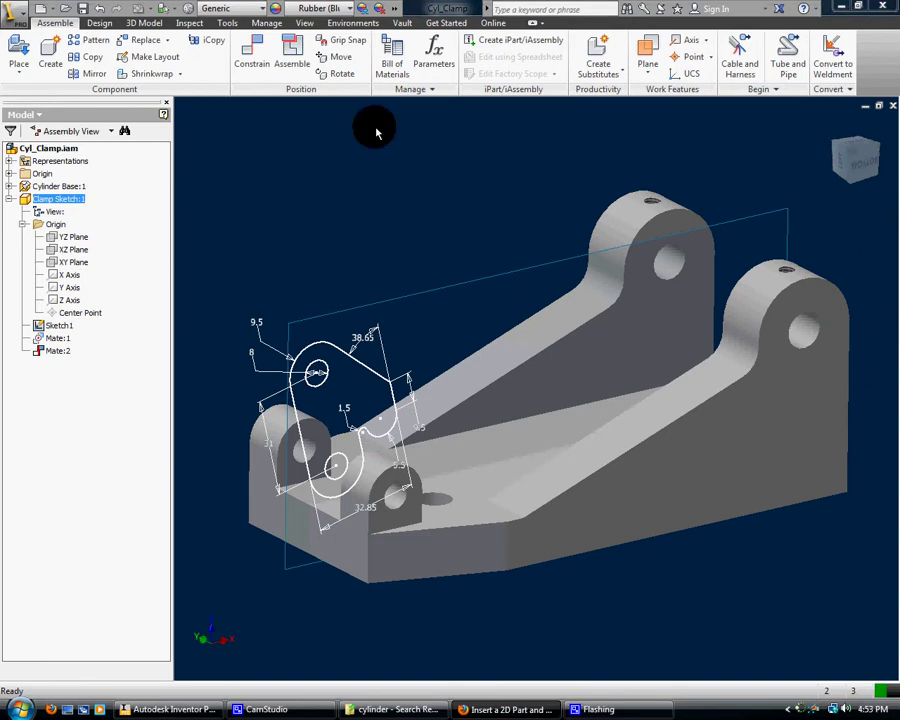
{"action": "left_click", "coordinate": [95, 10]}
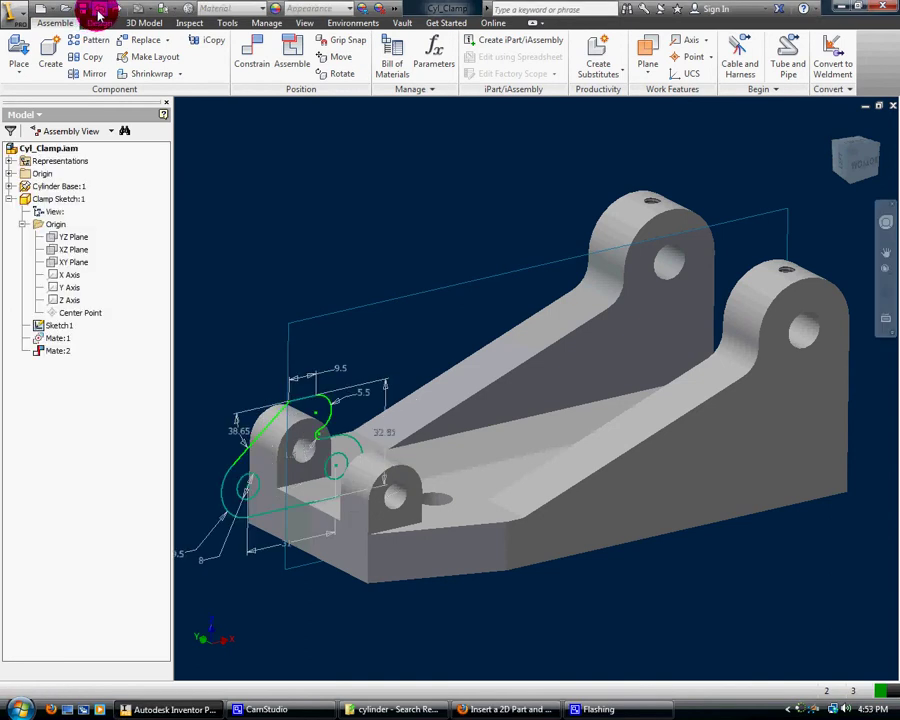
{"action": "left_click", "coordinate": [98, 12]}
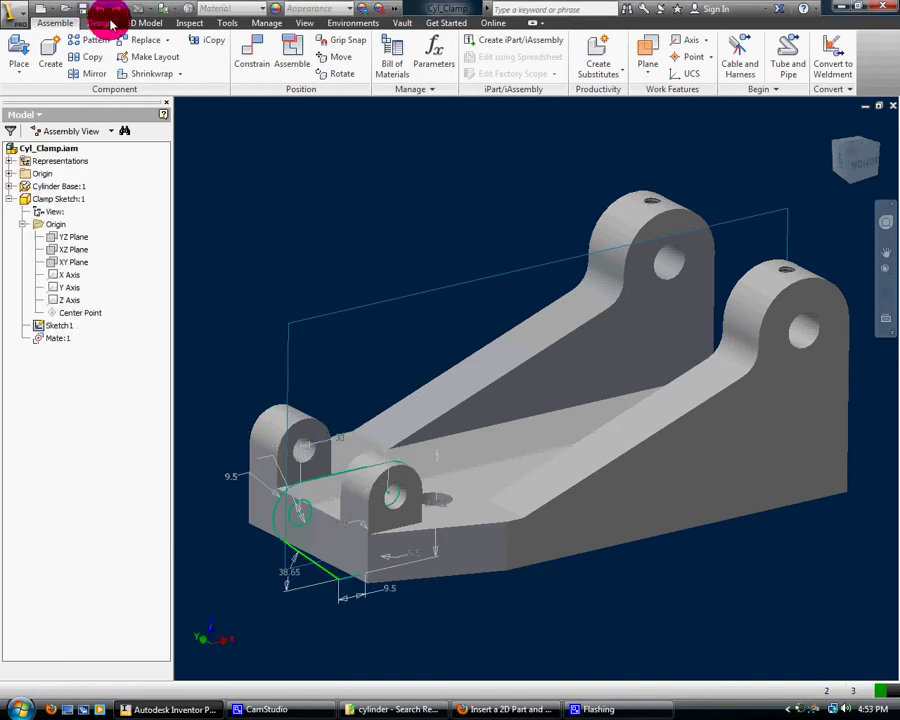
Start a constraint with the sketch's XY Plane as first selection, then cancel it.
{"action": "left_click", "coordinate": [253, 55]}
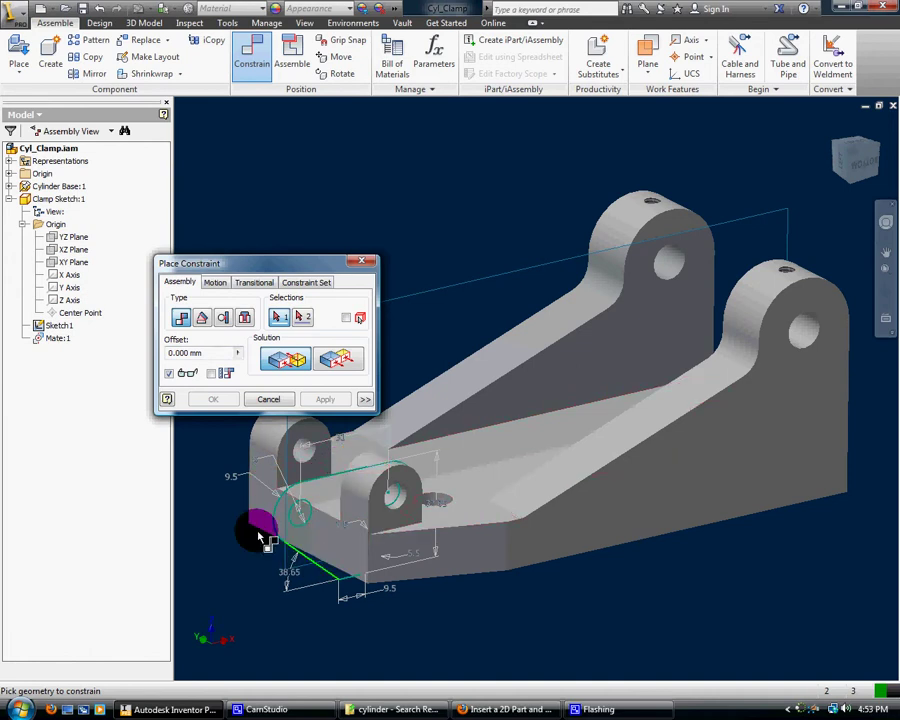
{"action": "left_click", "coordinate": [55, 283]}
{"action": "left_click", "coordinate": [69, 265]}
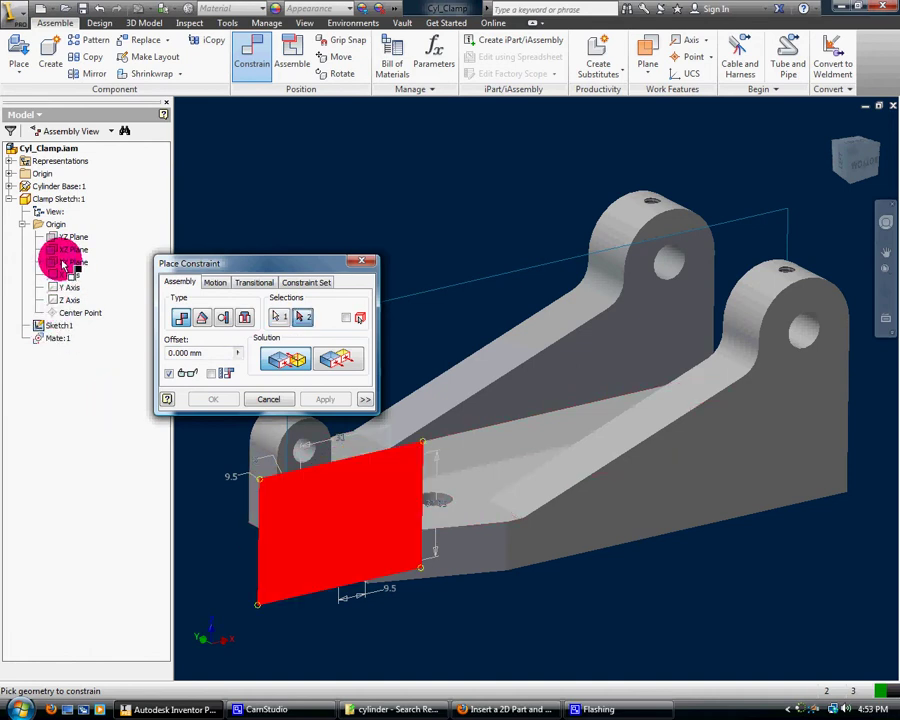
{"action": "left_click", "coordinate": [269, 399]}
Mate the Clamp Sketch's XY Plane to the Cylinder Base plane, creating Mate:2.
{"action": "left_click", "coordinate": [69, 262]}
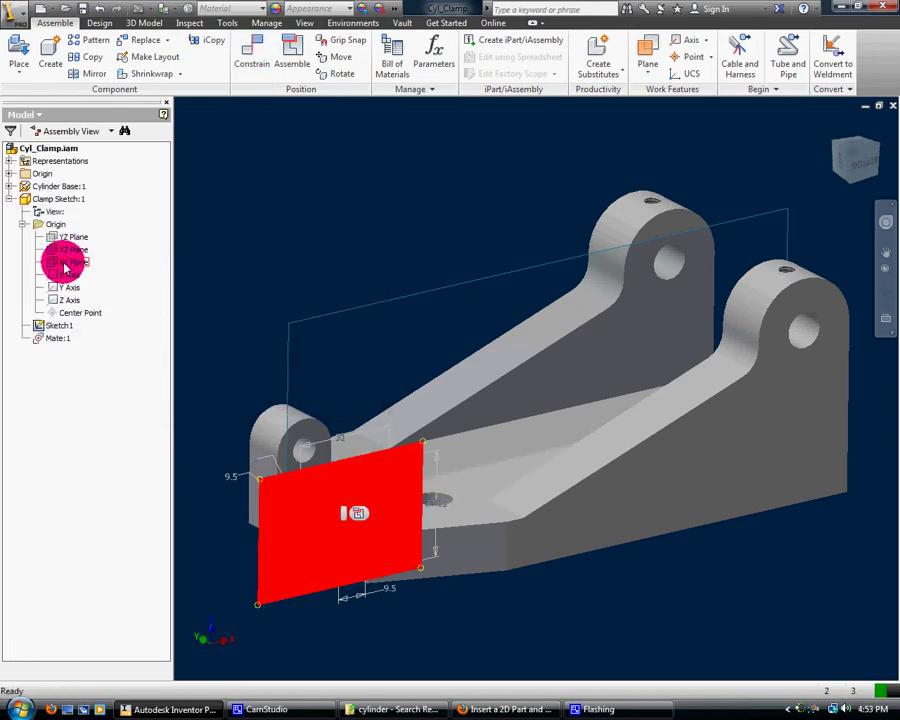
{"action": "left_click", "coordinate": [263, 56]}
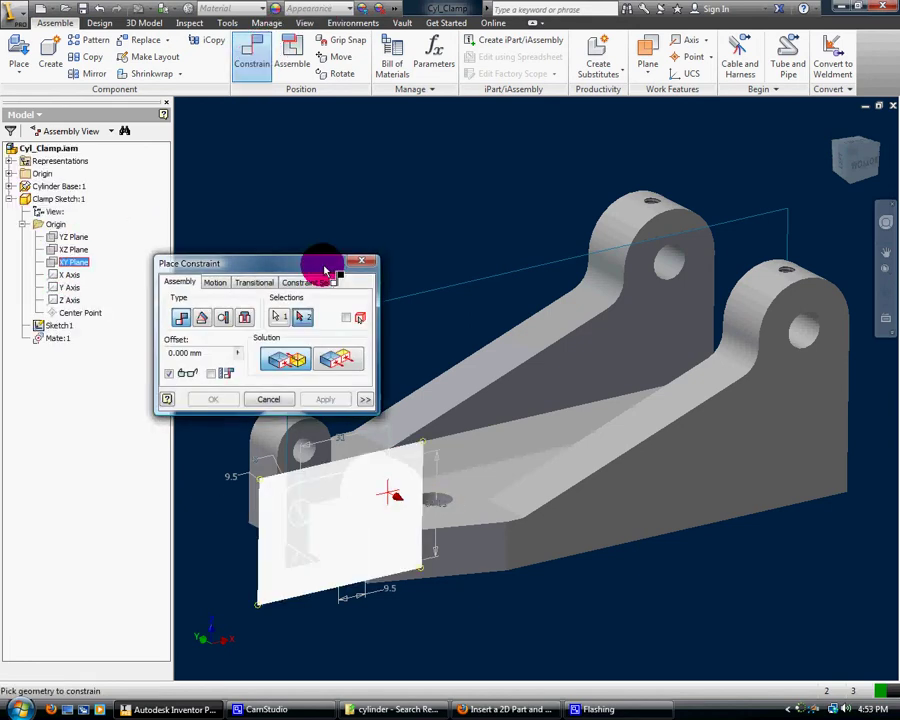
{"action": "left_click", "coordinate": [444, 297]}
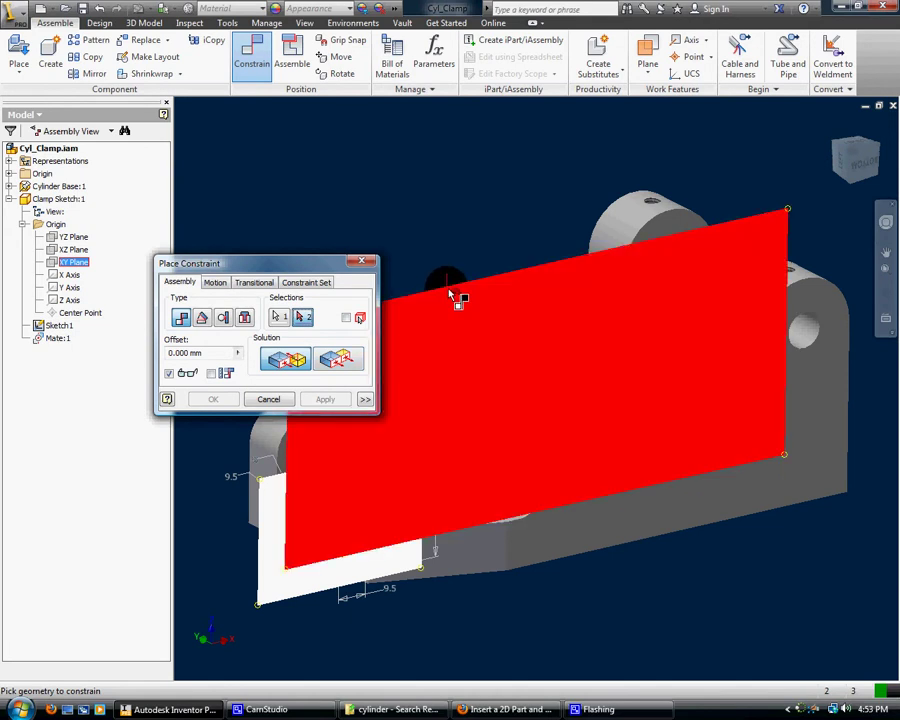
{"action": "left_click", "coordinate": [450, 294]}
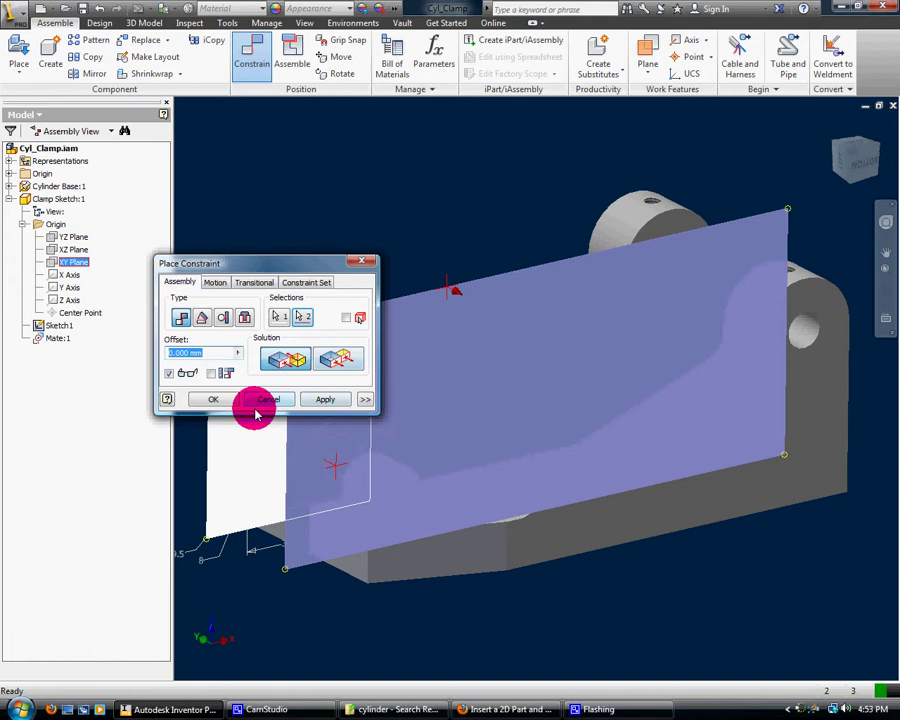
{"action": "left_click", "coordinate": [314, 402]}
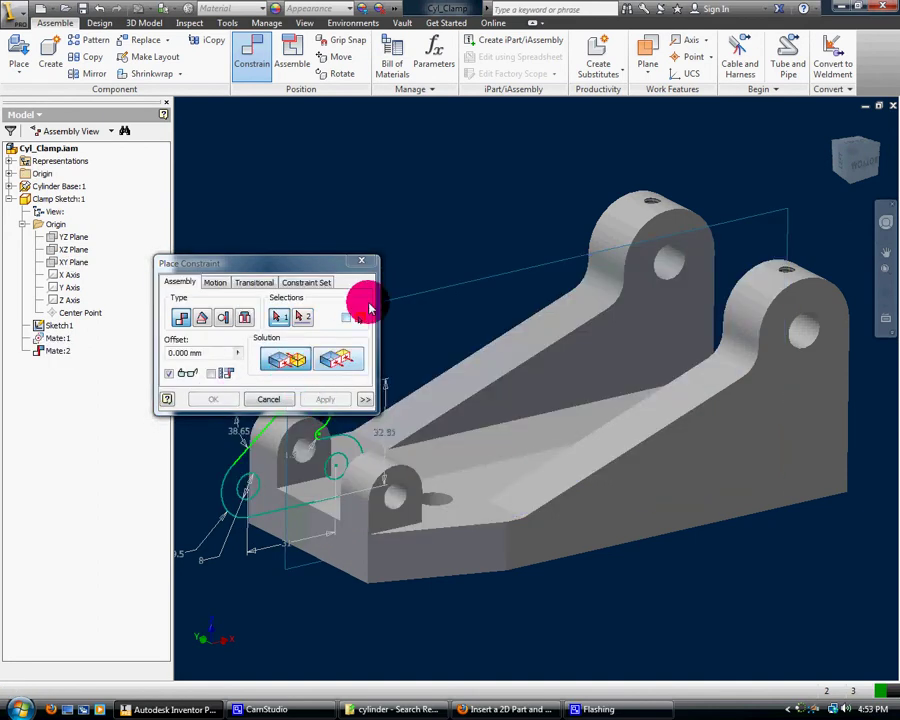
{"action": "left_click", "coordinate": [362, 261]}
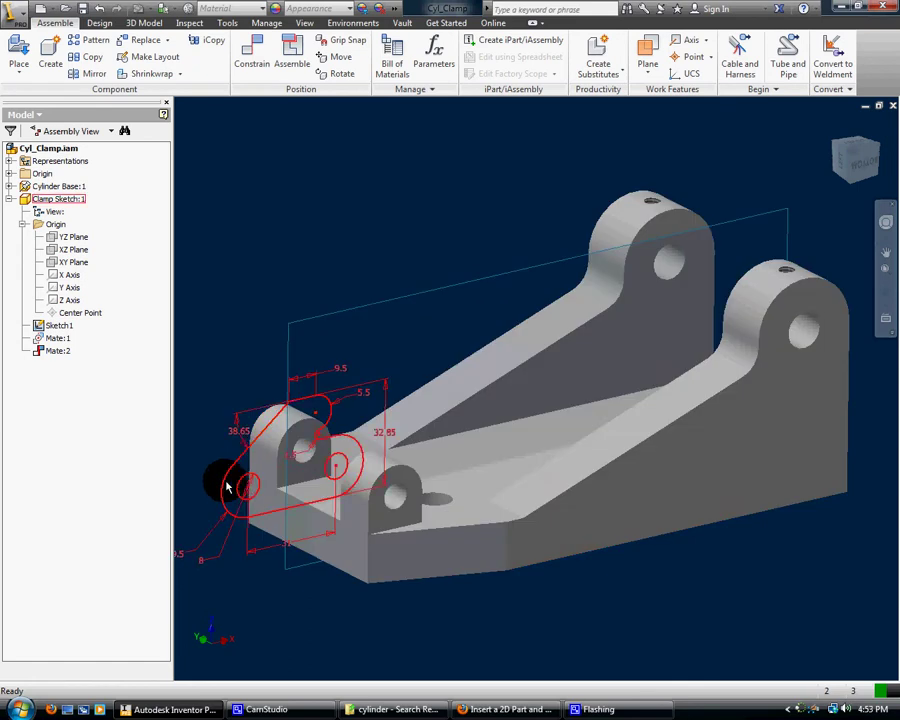
Drag the Clamp Sketch to test how freely it moves.
{"action": "mouse_move", "coordinate": [228, 487]}
{"action": "left_mouse_down"}
{"action": "mouse_move", "coordinate": [338, 368]}
{"action": "mouse_move", "coordinate": [237, 446]}
{"action": "mouse_move", "coordinate": [245, 440]}
{"action": "left_mouse_up"}
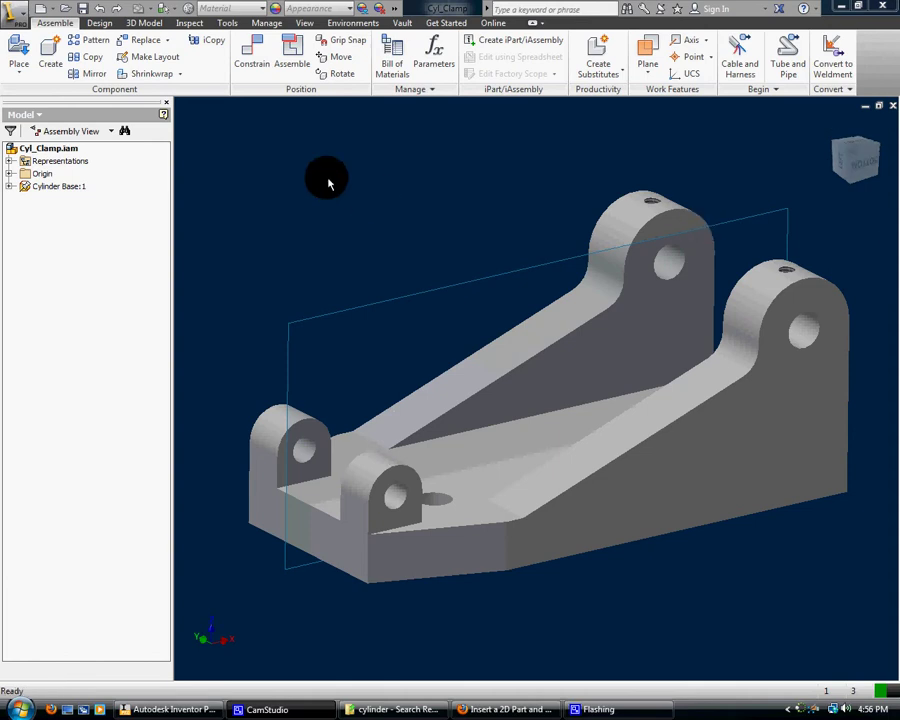
Place a single new Clamp Sketch instance into the assembly.
{"action": "left_click", "coordinate": [18, 50]}
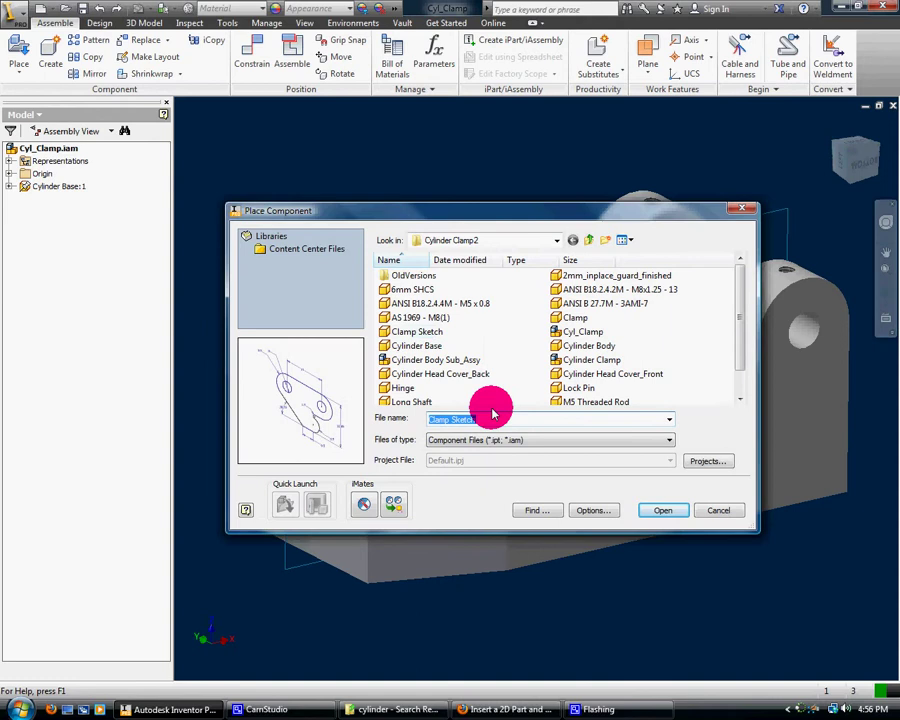
{"action": "left_click", "coordinate": [658, 506]}
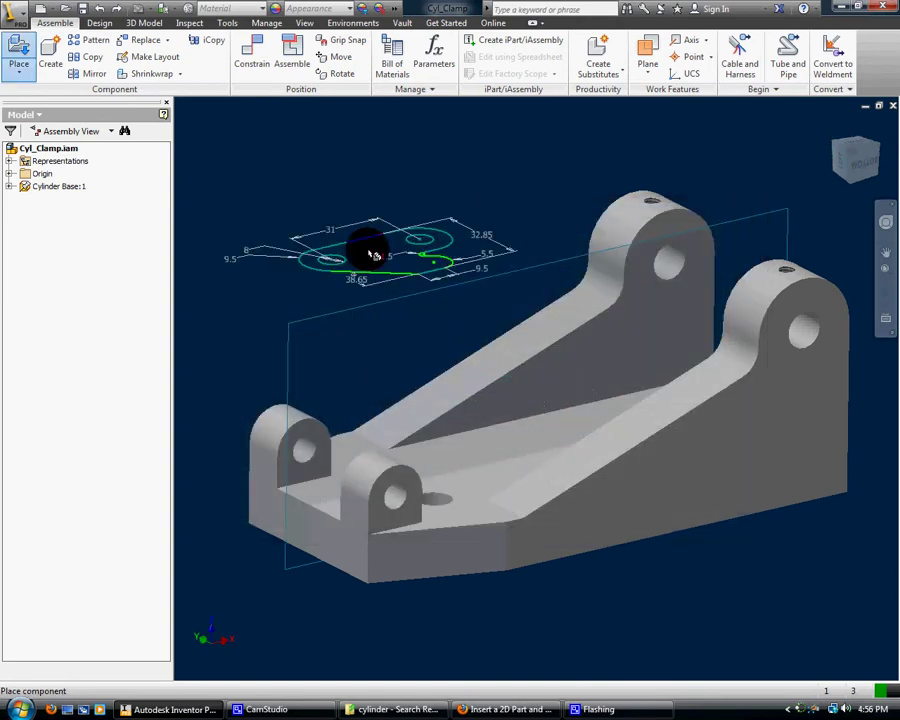
{"action": "left_click", "coordinate": [311, 243]}
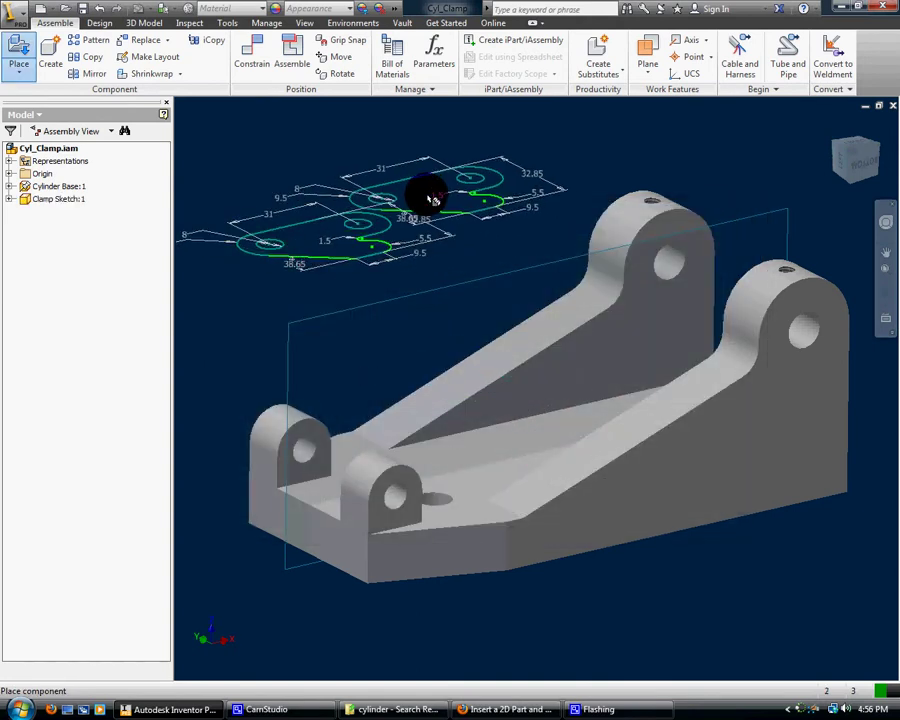
{"action": "right_click", "coordinate": [420, 194]}
{"action": "left_click", "coordinate": [486, 200]}
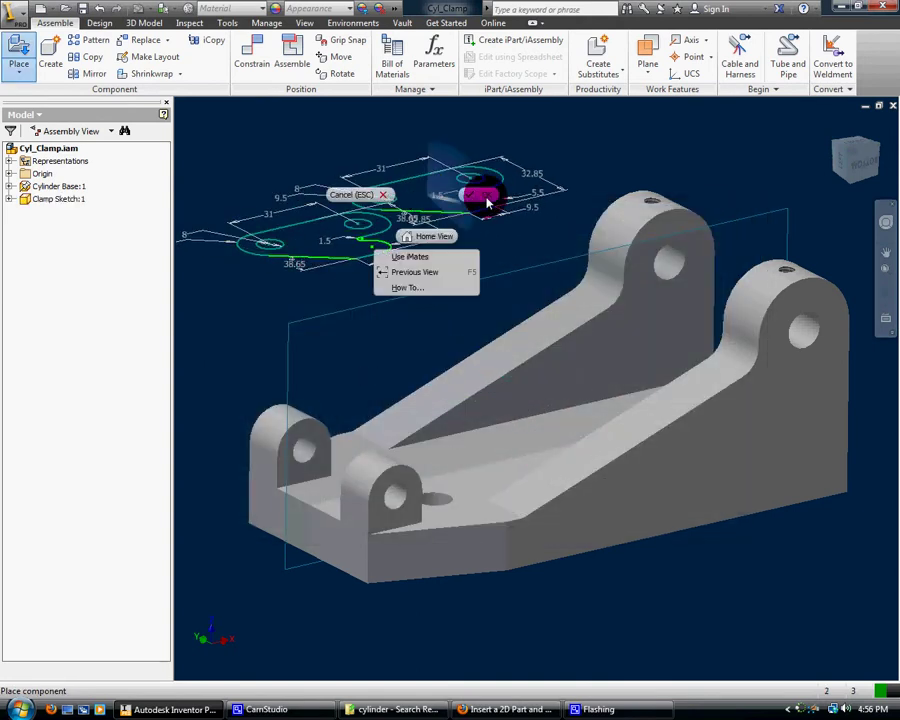
Mate the sketch's pivot circle to the front lug hole, then drag to test movement.
{"action": "left_click", "coordinate": [251, 55]}
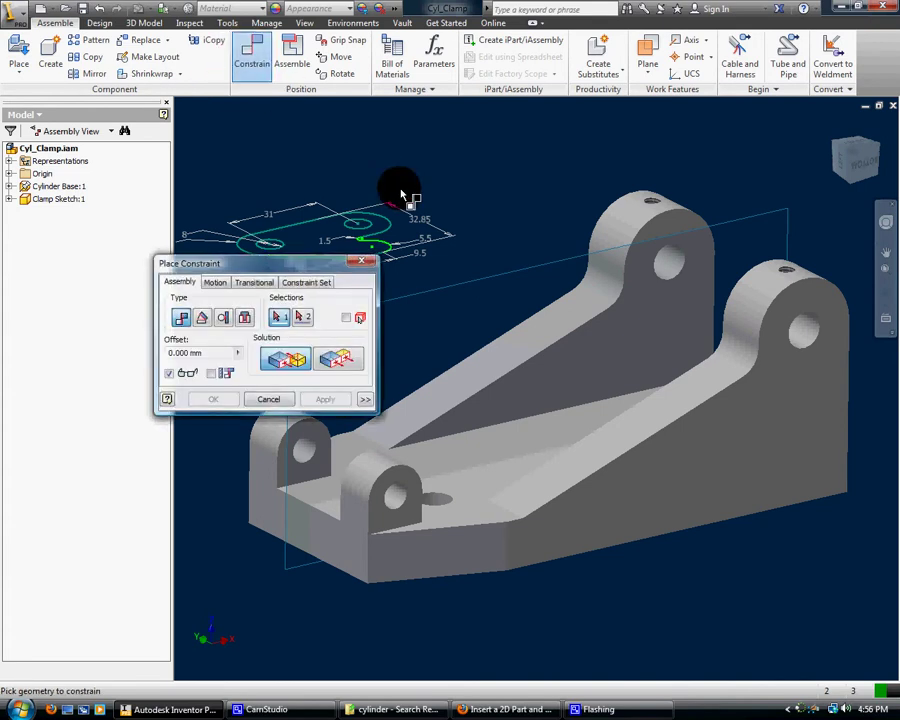
{"action": "left_click", "coordinate": [359, 233]}
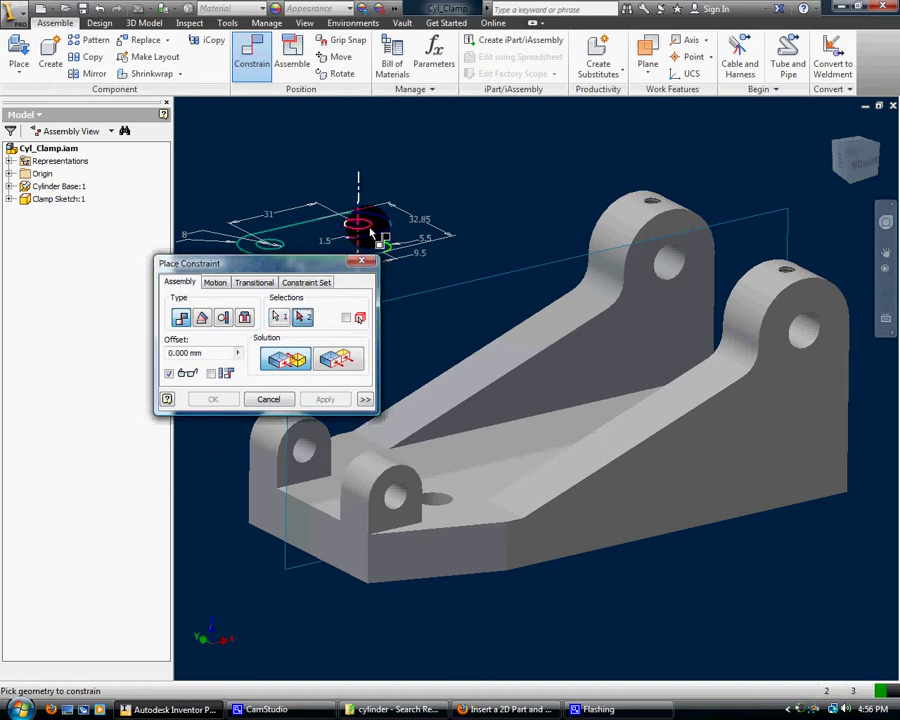
{"action": "left_click", "coordinate": [393, 503]}
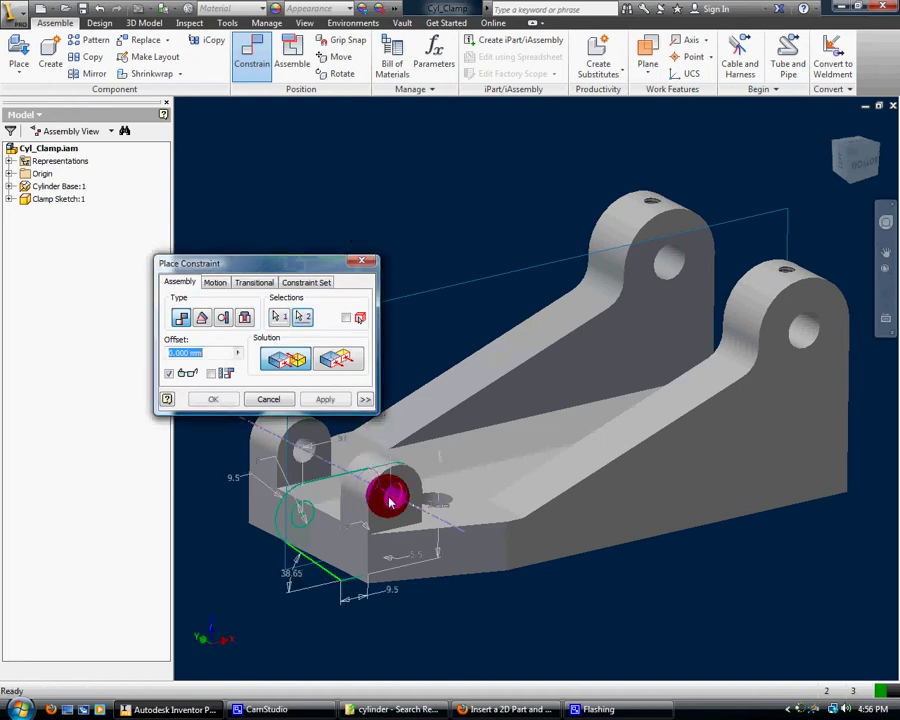
{"action": "left_click", "coordinate": [326, 399]}
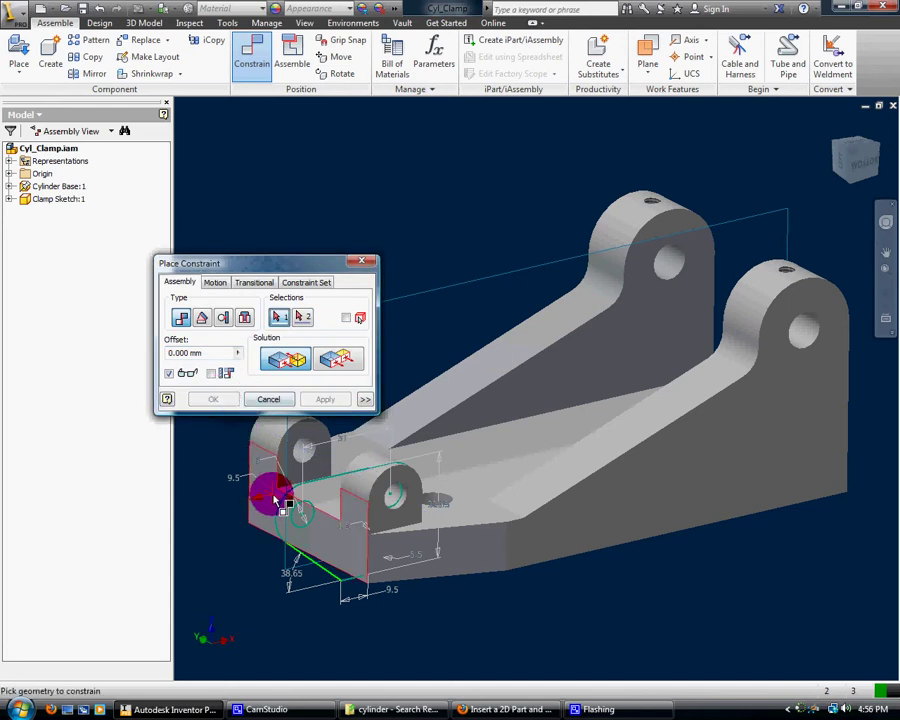
{"action": "left_click", "coordinate": [361, 260]}
{"action": "mouse_move", "coordinate": [304, 576]}
{"action": "left_mouse_down"}
{"action": "mouse_move", "coordinate": [315, 568]}
{"action": "mouse_move", "coordinate": [291, 528]}
{"action": "mouse_move", "coordinate": [303, 540]}
{"action": "mouse_move", "coordinate": [300, 530]}
{"action": "left_mouse_up"}
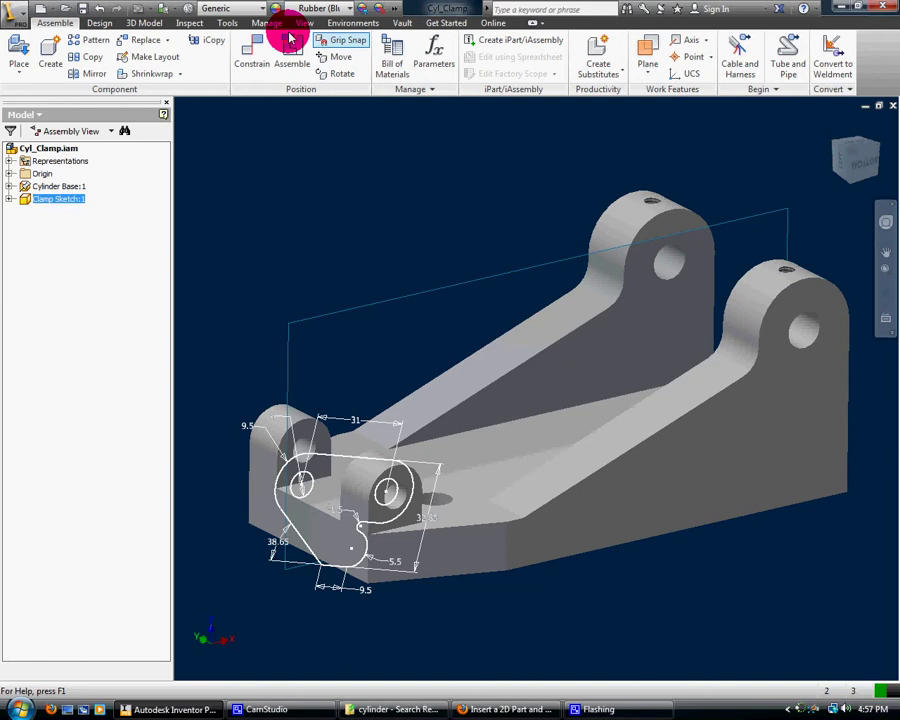
Undo the test drag, expand the Clamp Sketch origin, and switch to Front view.
{"action": "left_click", "coordinate": [99, 9]}
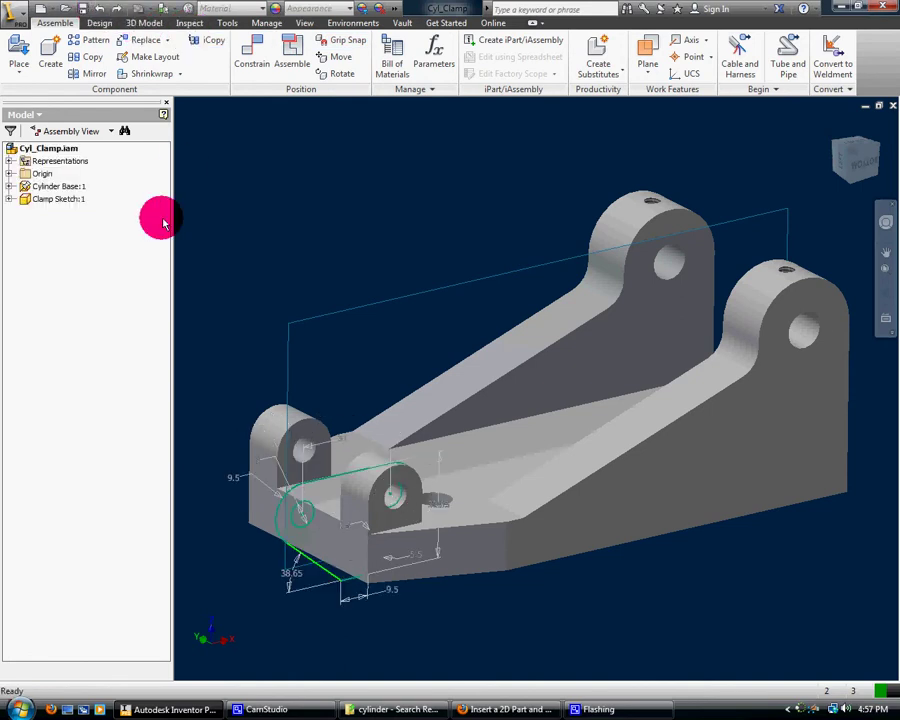
{"action": "left_click", "coordinate": [9, 199]}
{"action": "left_click", "coordinate": [24, 224]}
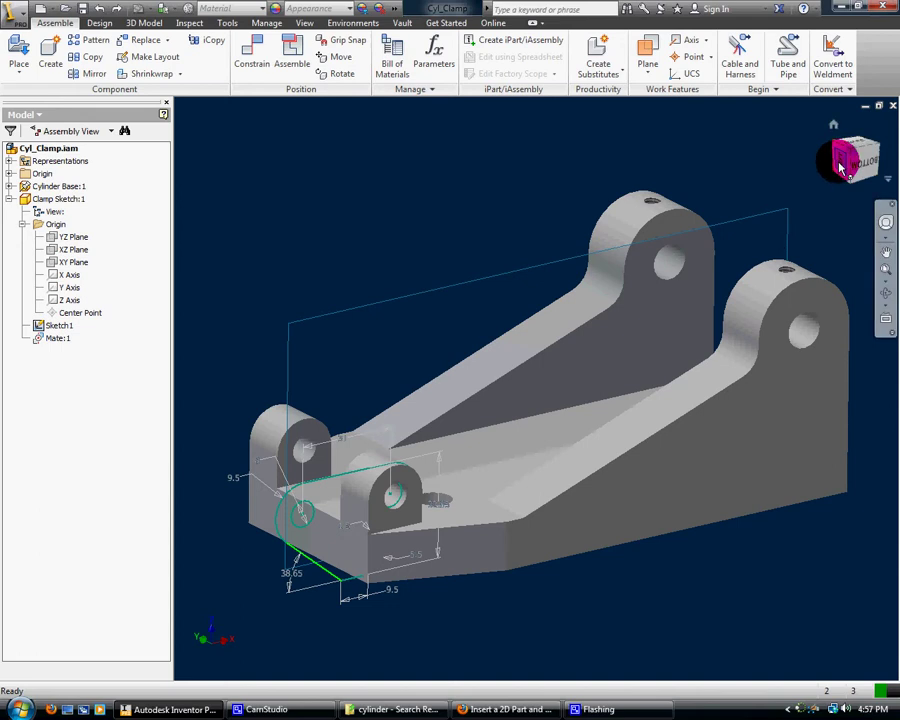
{"action": "left_click", "coordinate": [843, 168]}
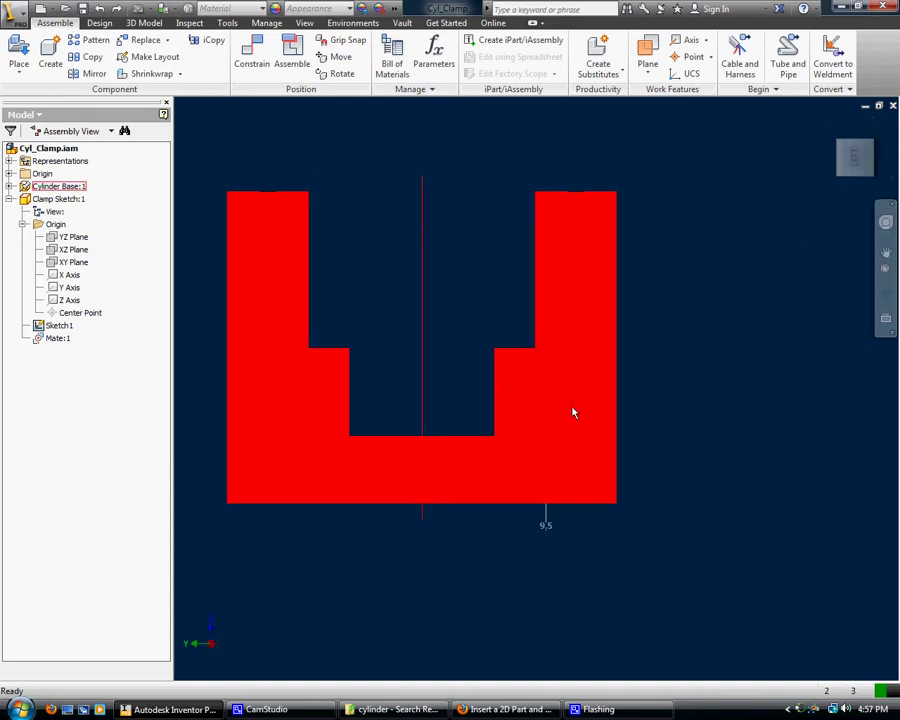
{"action": "left_click", "coordinate": [508, 248]}
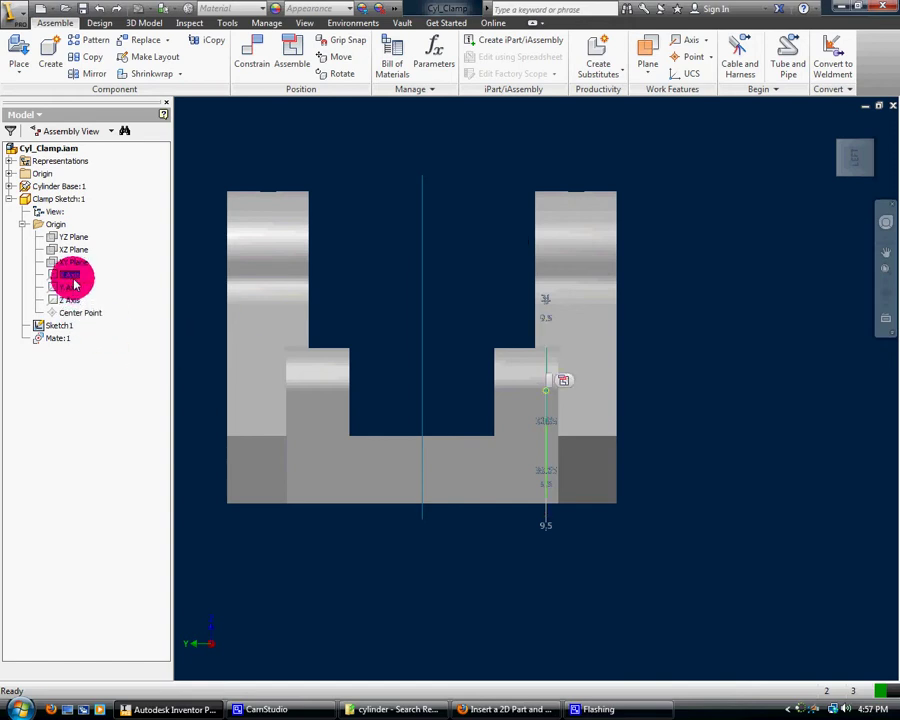
Mate the Clamp Sketch's X Axis to the Cylinder Base centre line as Mate:2.
{"action": "left_click", "coordinate": [263, 72]}
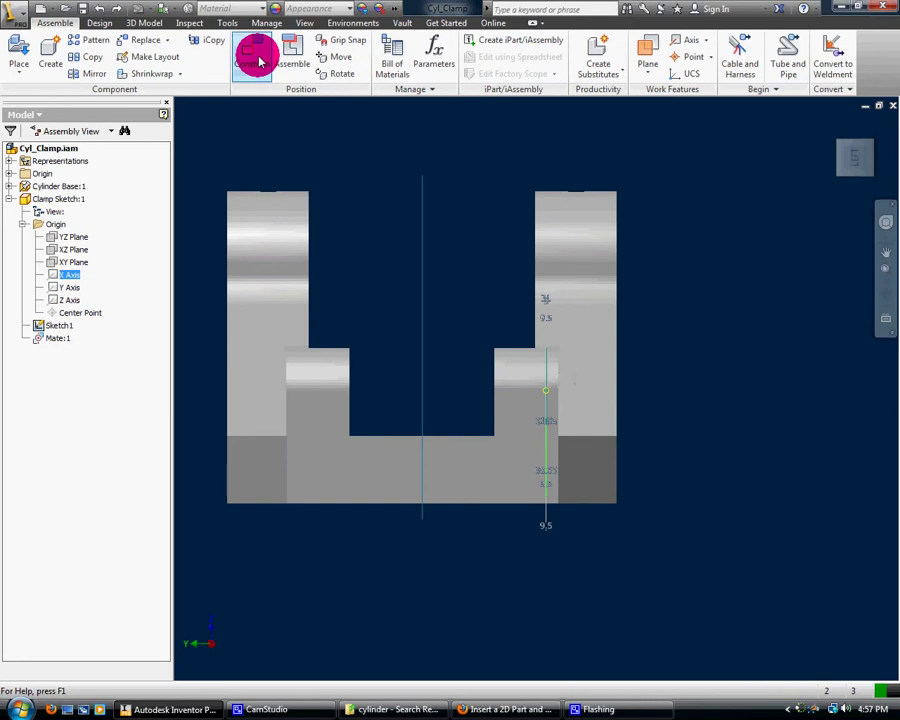
{"action": "left_click", "coordinate": [422, 259]}
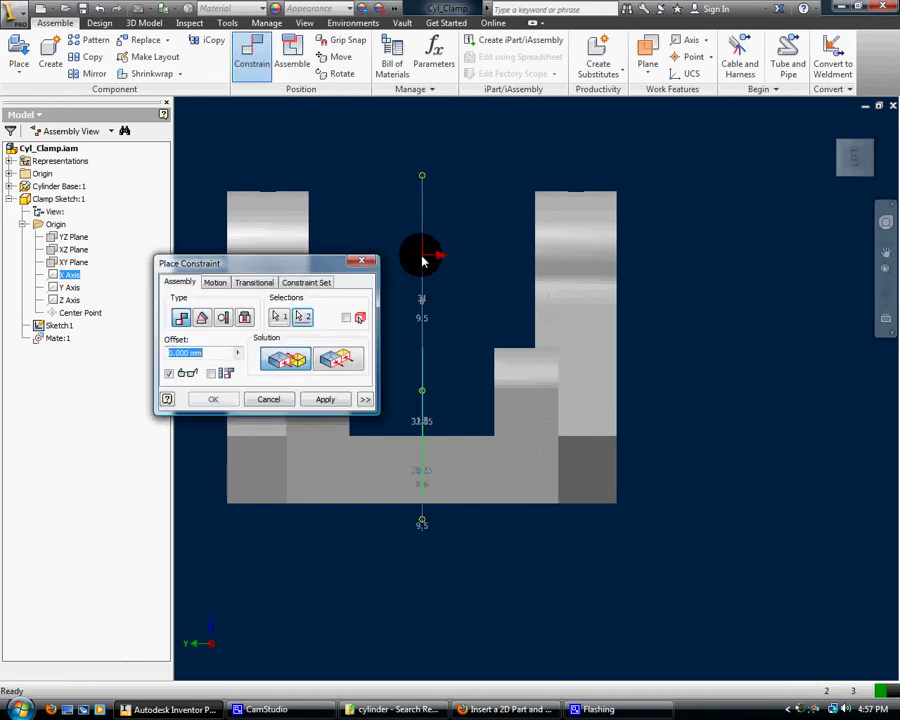
{"action": "left_click", "coordinate": [325, 399]}
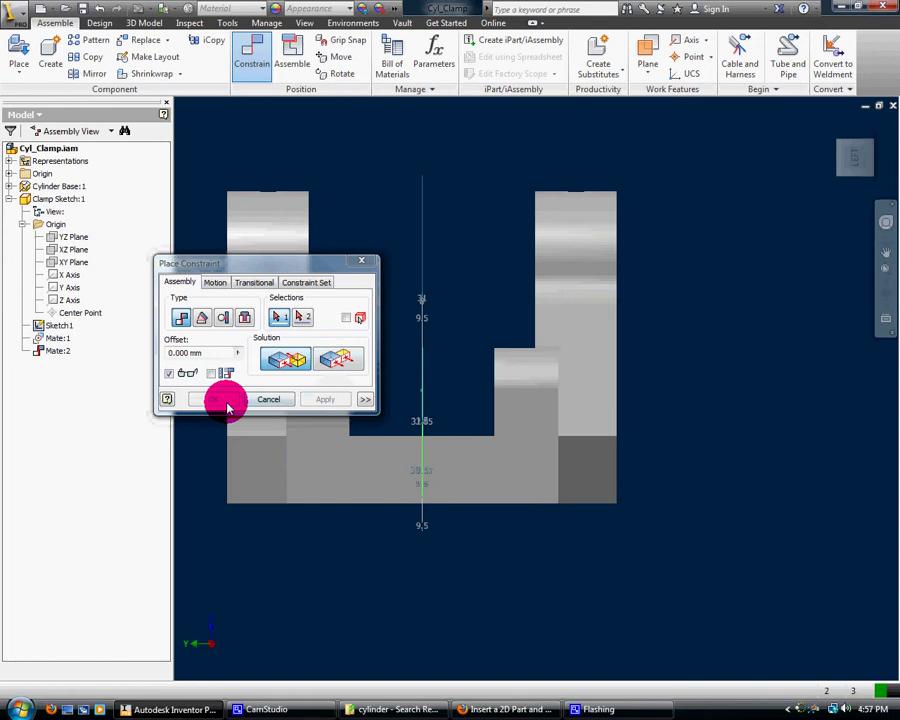
{"action": "left_click", "coordinate": [363, 264]}
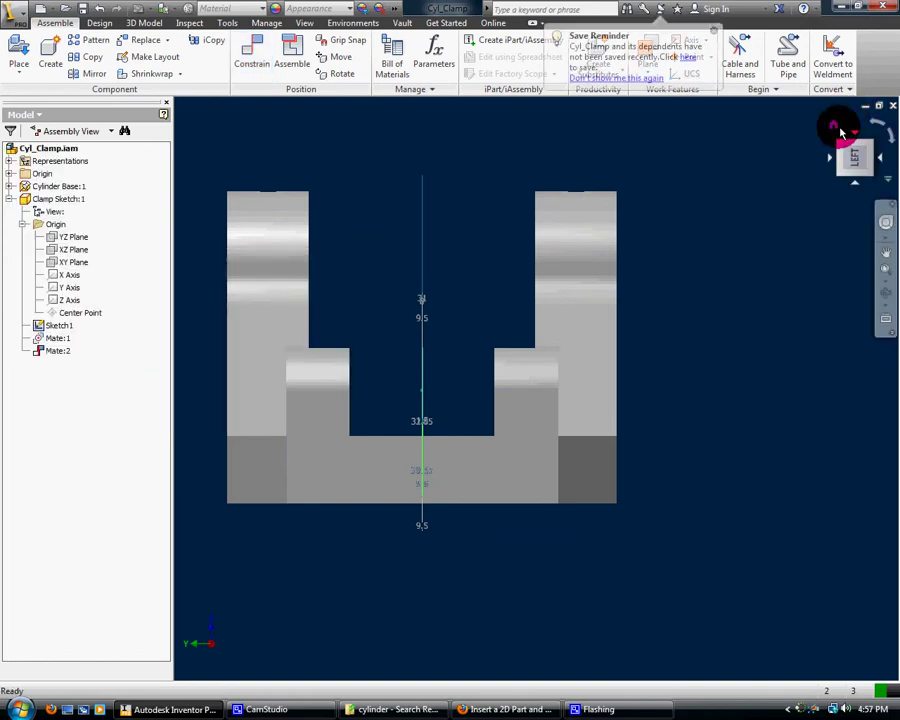
Return to the Home view and rotate the Clamp Sketch about its lug-hole pivot.
{"action": "left_click", "coordinate": [837, 128]}
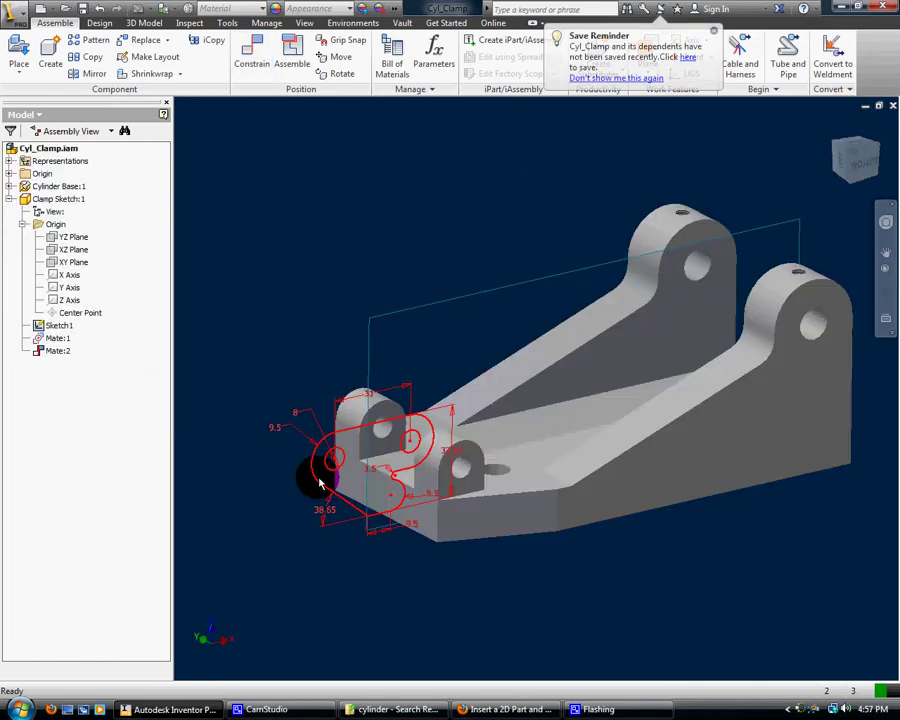
{"action": "mouse_move", "coordinate": [318, 483]}
{"action": "left_mouse_down"}
{"action": "mouse_move", "coordinate": [335, 400]}
{"action": "mouse_move", "coordinate": [394, 317]}
{"action": "mouse_move", "coordinate": [372, 342]}
{"action": "mouse_move", "coordinate": [323, 468]}
{"action": "mouse_move", "coordinate": [315, 366]}
{"action": "mouse_move", "coordinate": [356, 307]}
{"action": "mouse_move", "coordinate": [293, 430]}
{"action": "left_mouse_up"}
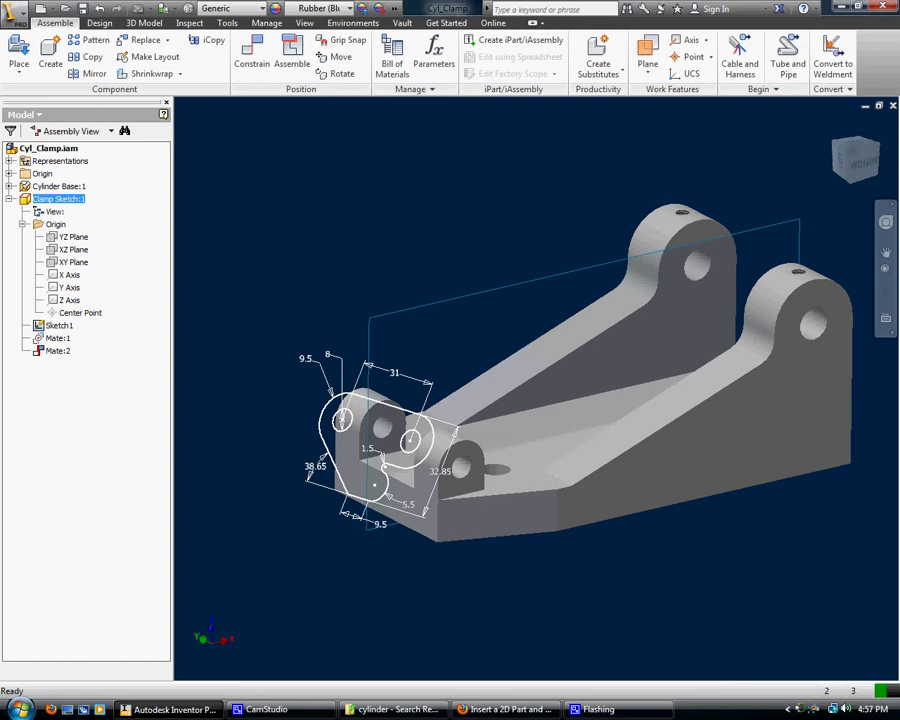
{"action": "left_click", "coordinate": [382, 448]}
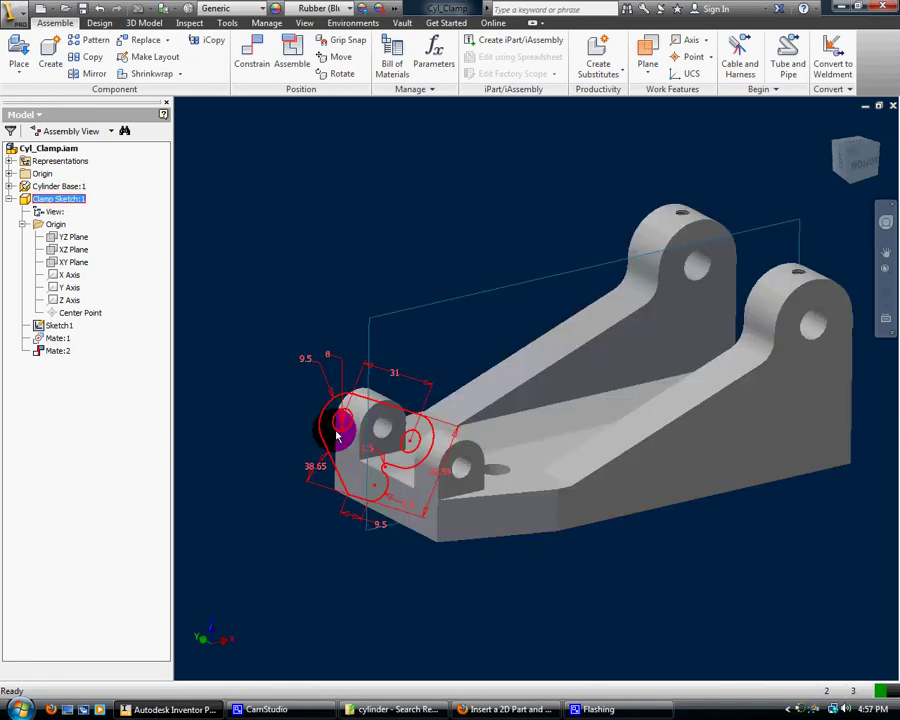